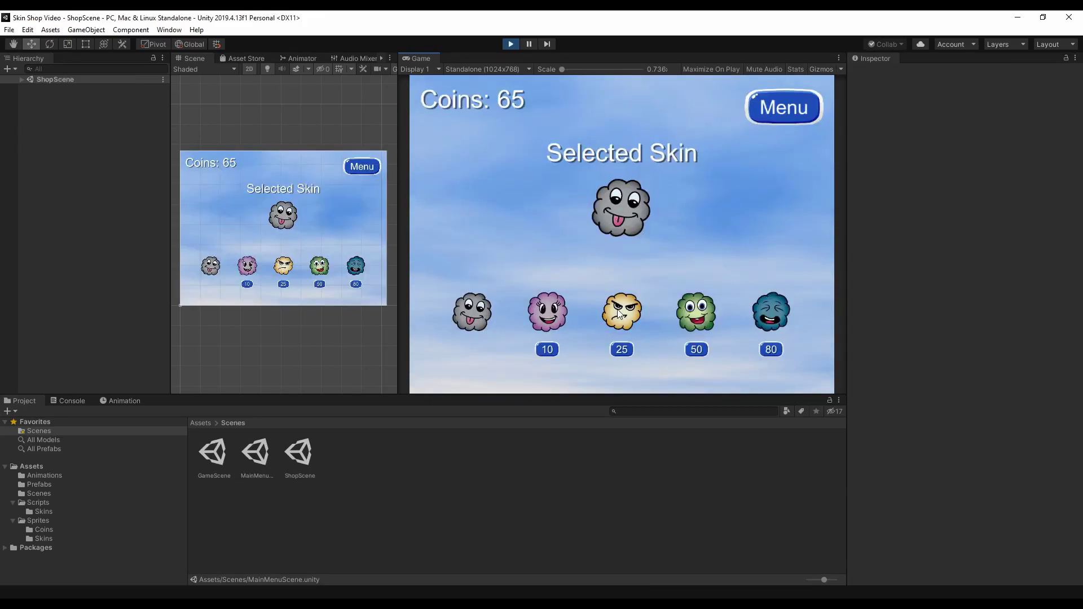
# Buy the yellow skin for 25 coins, then steer the cloud through GameScene collecting coins
pyautogui.click(618, 349)
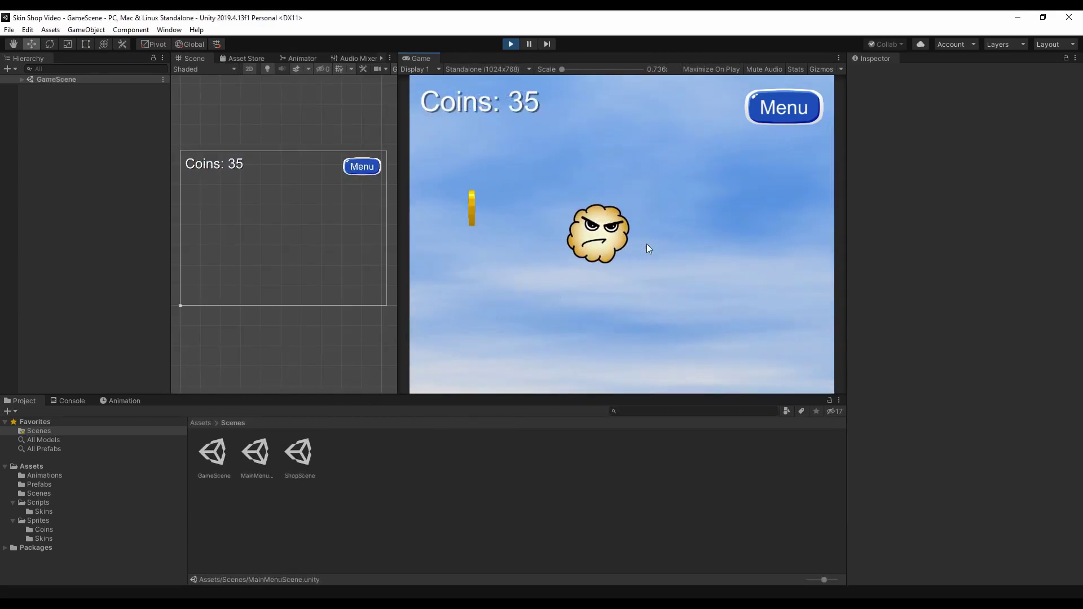
pyautogui.press('Left')
pyautogui.press('Right')
pyautogui.press('Up')
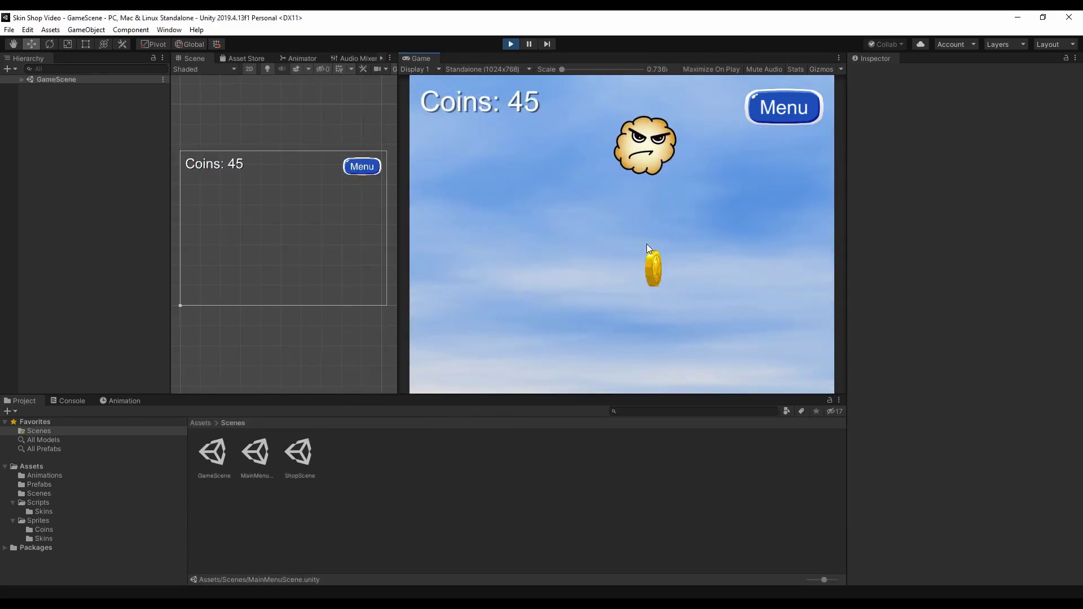
pyautogui.press('Down')
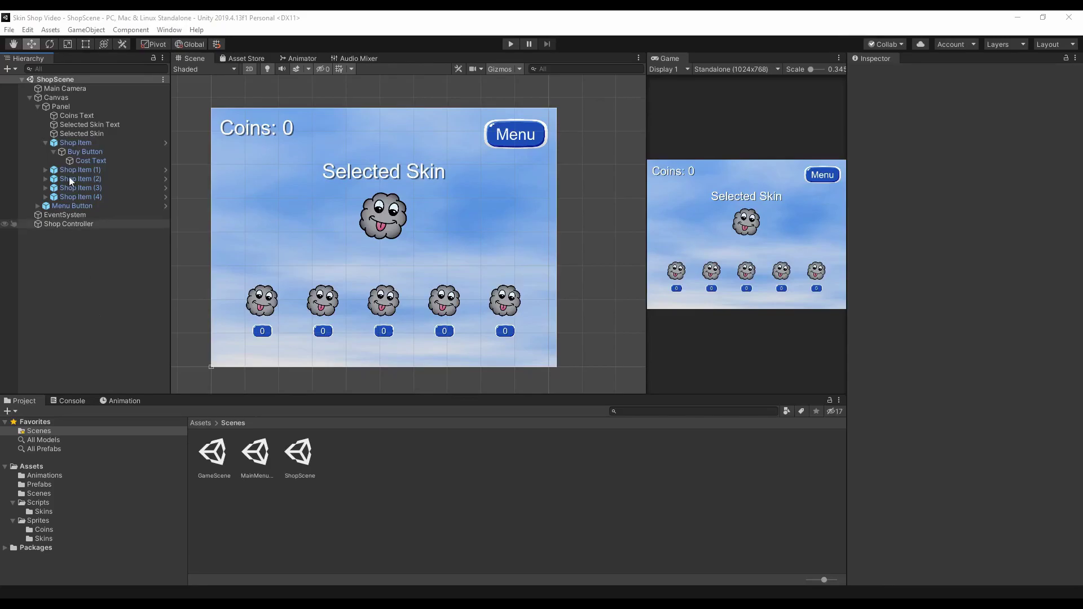
pyautogui.click(66, 107)
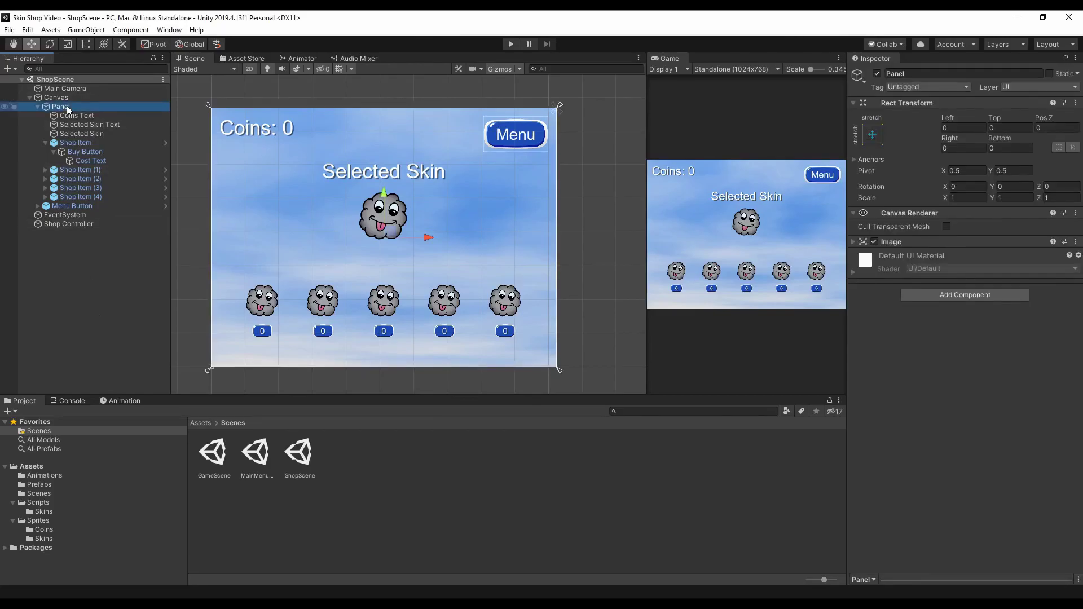
pyautogui.click(67, 116)
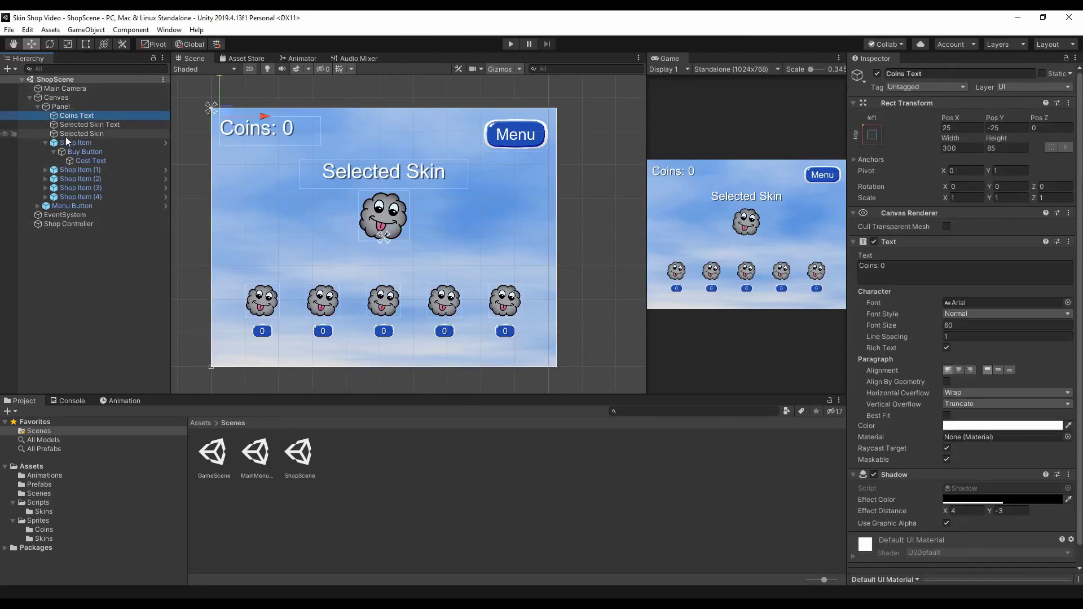
pyautogui.click(68, 128)
pyautogui.click(69, 133)
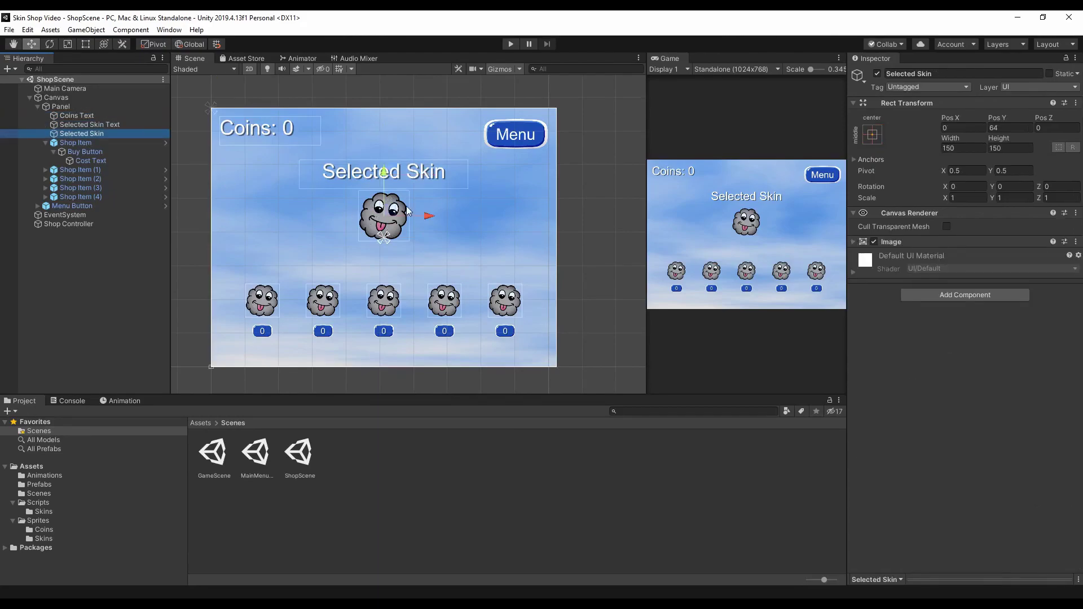
pyautogui.click(100, 143)
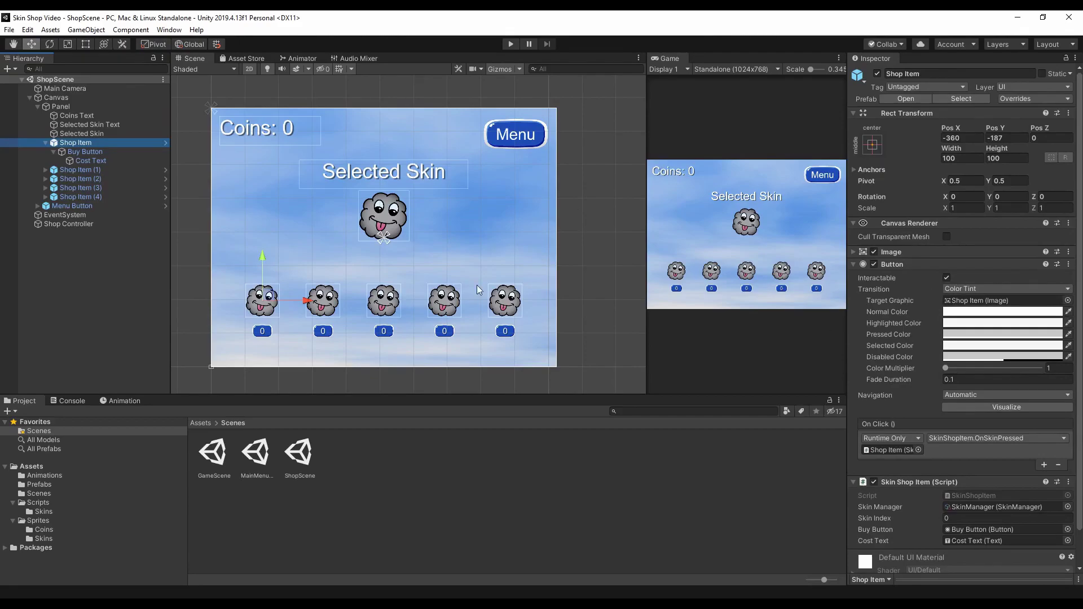
pyautogui.click(88, 152)
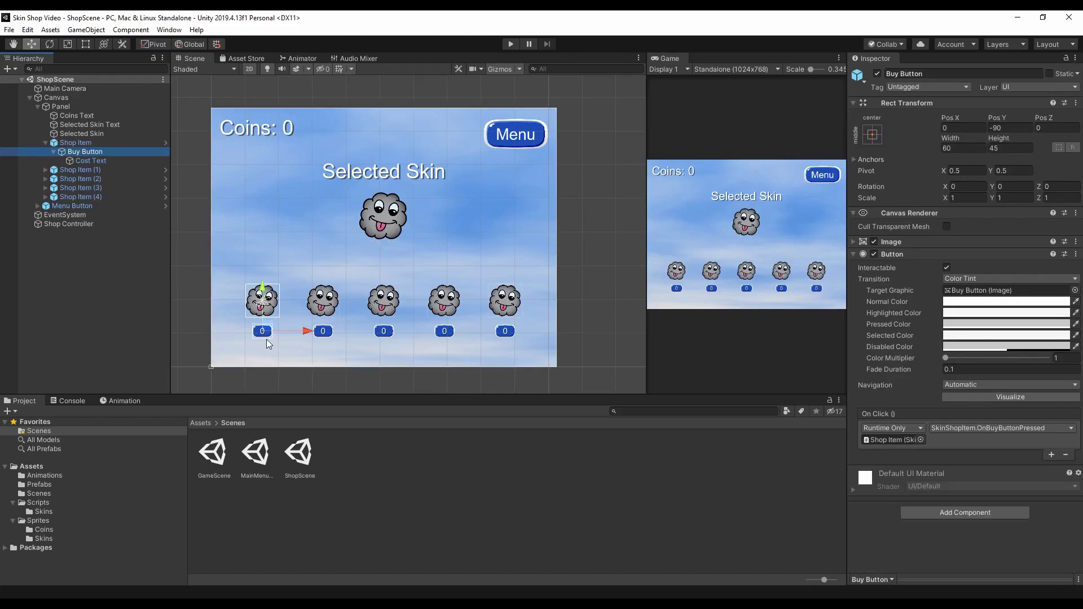
pyautogui.click(114, 163)
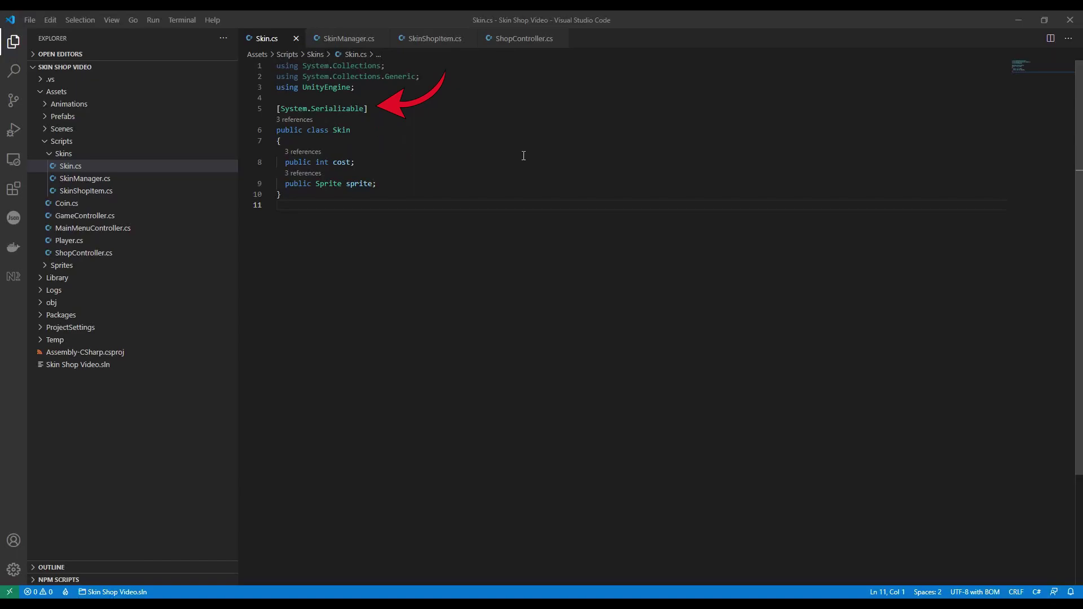
# Bring up the SkinManager.cs script in Visual Studio Code
pyautogui.click(363, 39)
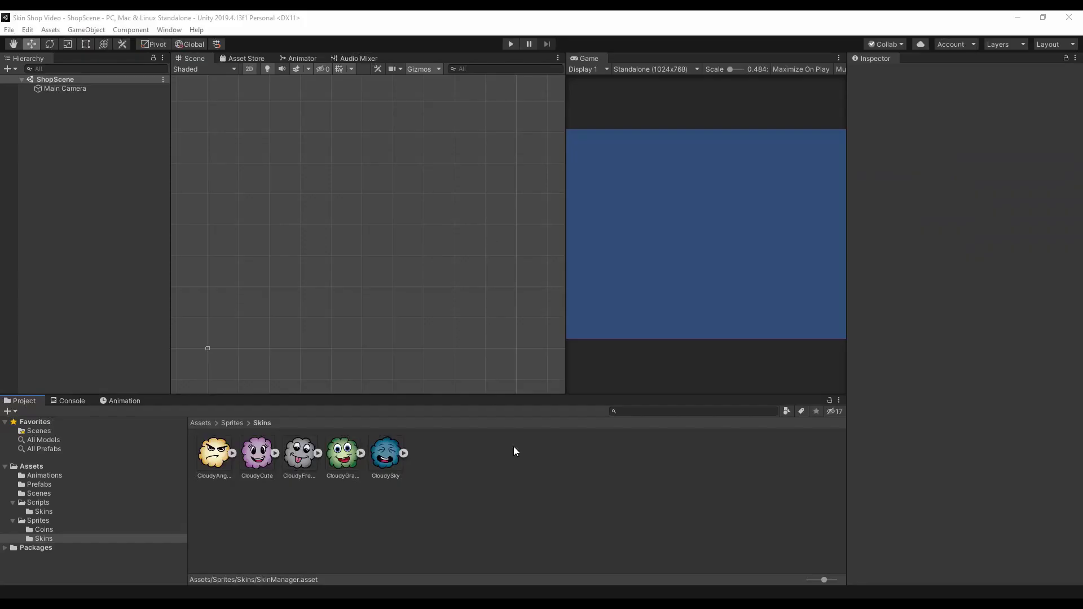
# Create a SkinManager asset in the Skins folder with a five-entry skins list
pyautogui.rightClick(512, 464)
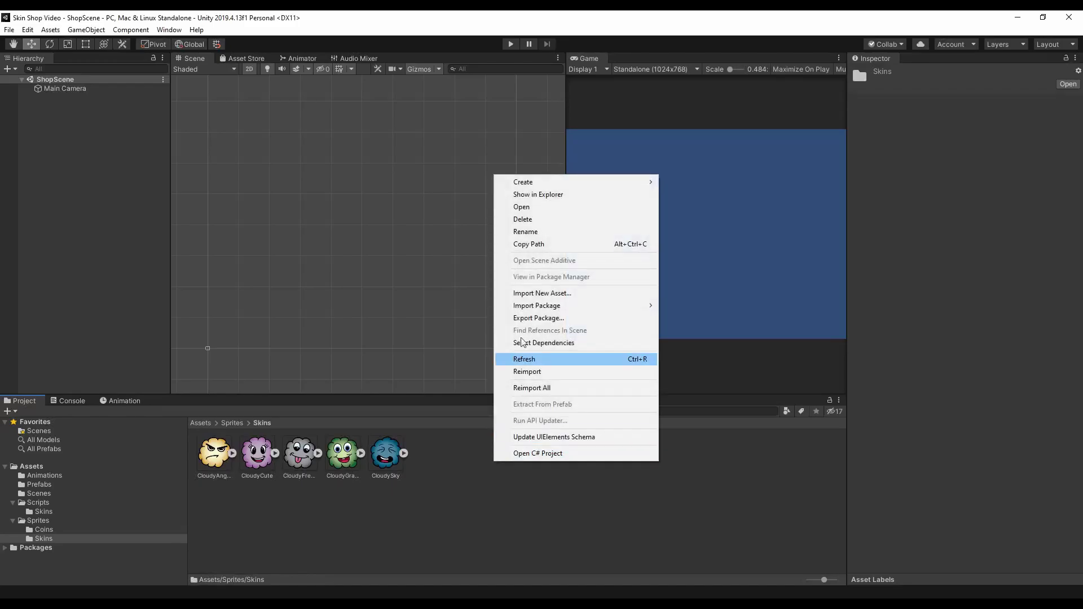
pyautogui.moveTo(562, 186)
pyautogui.click(685, 131)
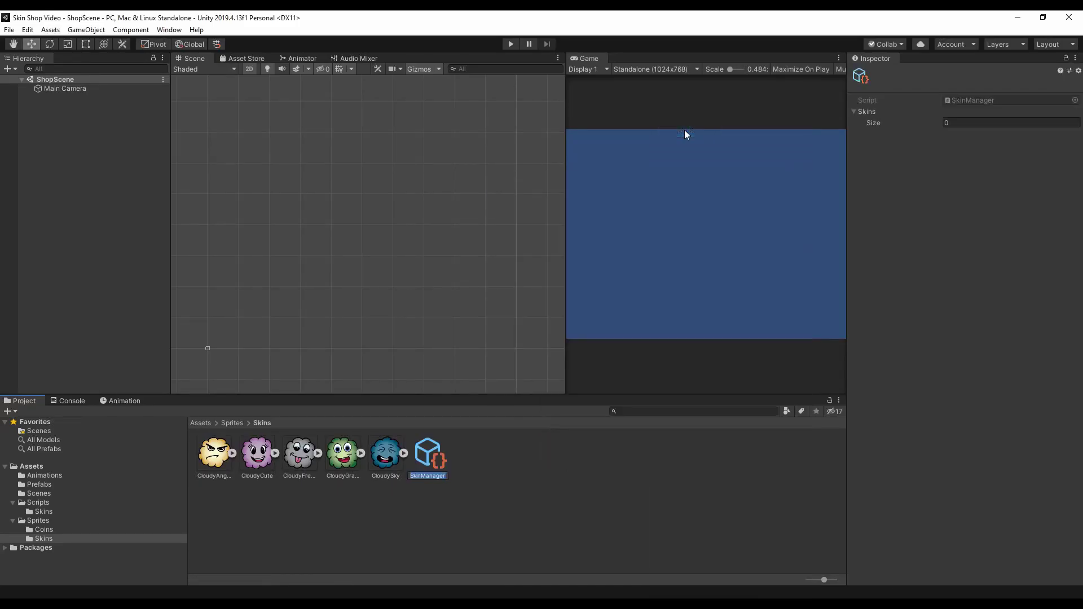
pyautogui.click(437, 466)
pyautogui.click(970, 129)
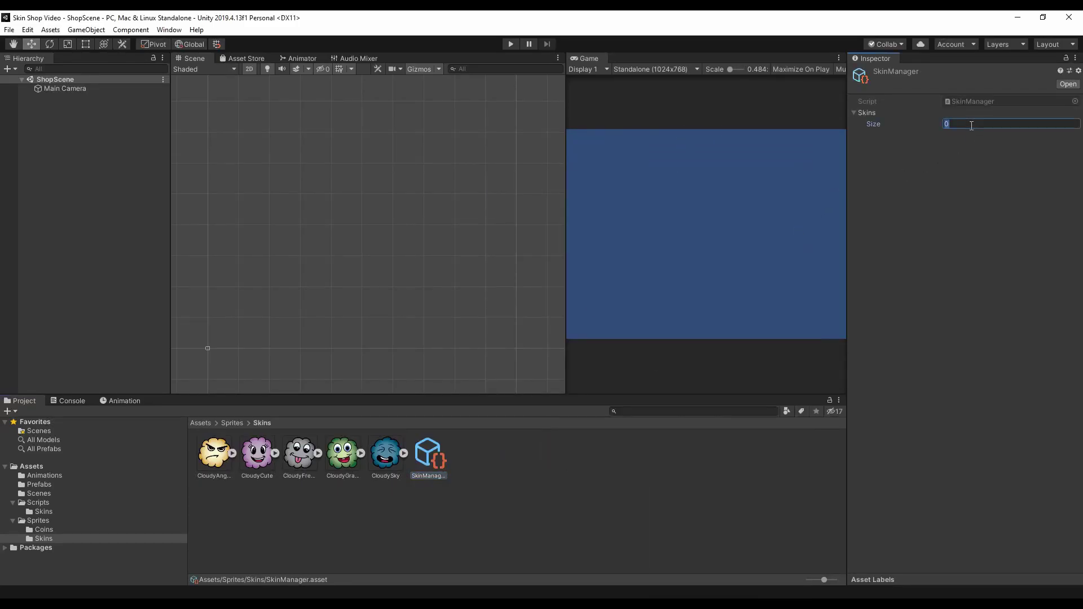
pyautogui.write('5')
pyautogui.press('Return')
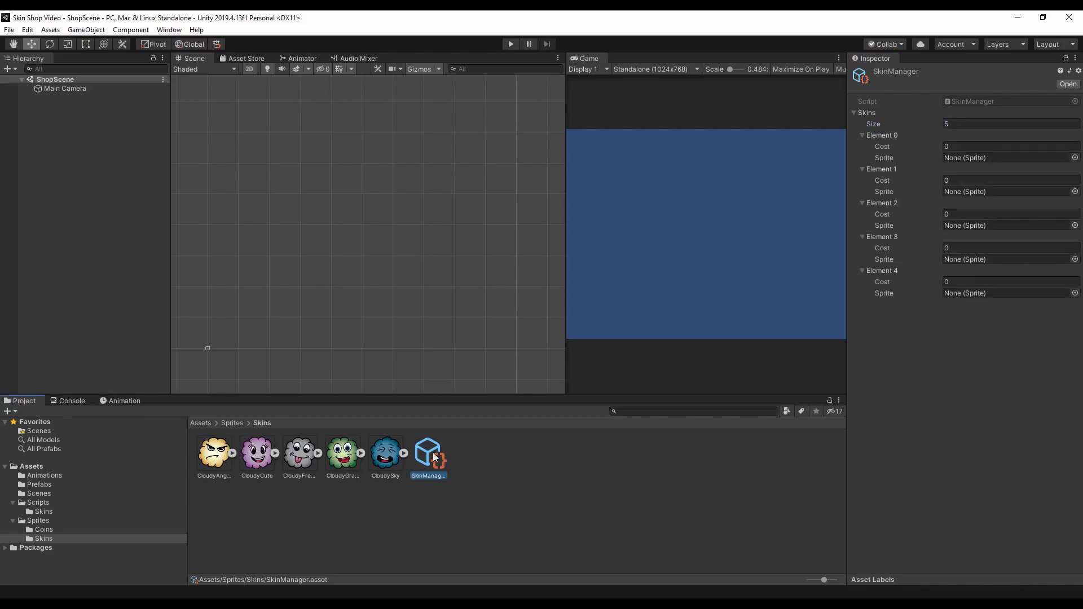
# Assign sprites CloudyFresh, CloudyCute, CloudyAngry, CloudyGrass and CloudySky to the five skins
pyautogui.moveTo(300, 454); pyautogui.dragTo(959, 161)
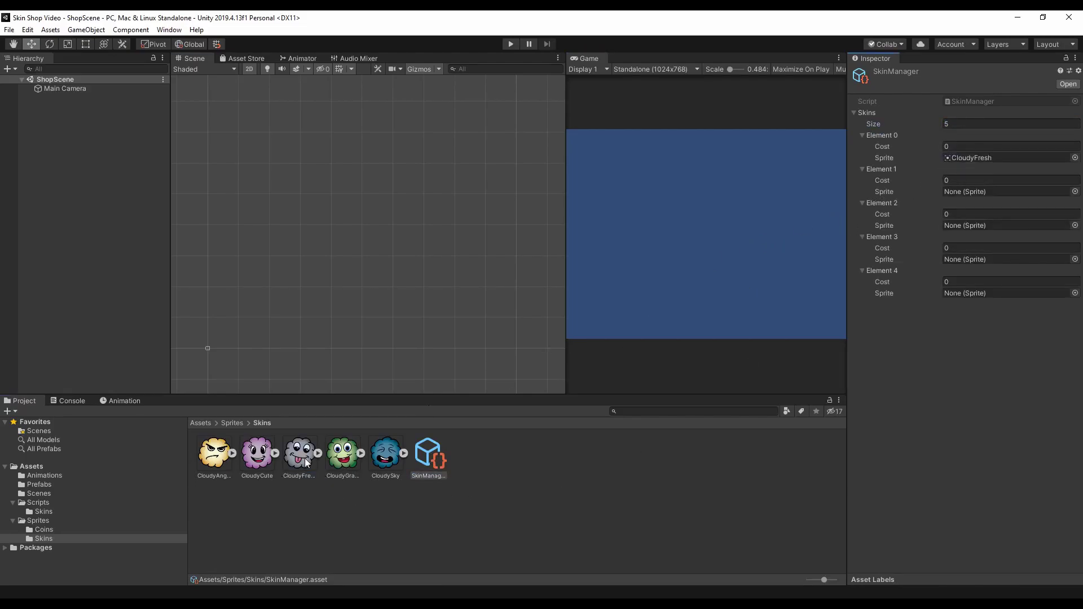
pyautogui.moveTo(257, 470); pyautogui.dragTo(962, 193)
pyautogui.moveTo(224, 479); pyautogui.dragTo(958, 225)
pyautogui.moveTo(342, 457); pyautogui.dragTo(968, 260)
pyautogui.moveTo(386, 454); pyautogui.dragTo(962, 300)
# Set the second through fifth skin costs to 10, 25, 50 and 80
pyautogui.click(970, 180)
pyautogui.write('1')
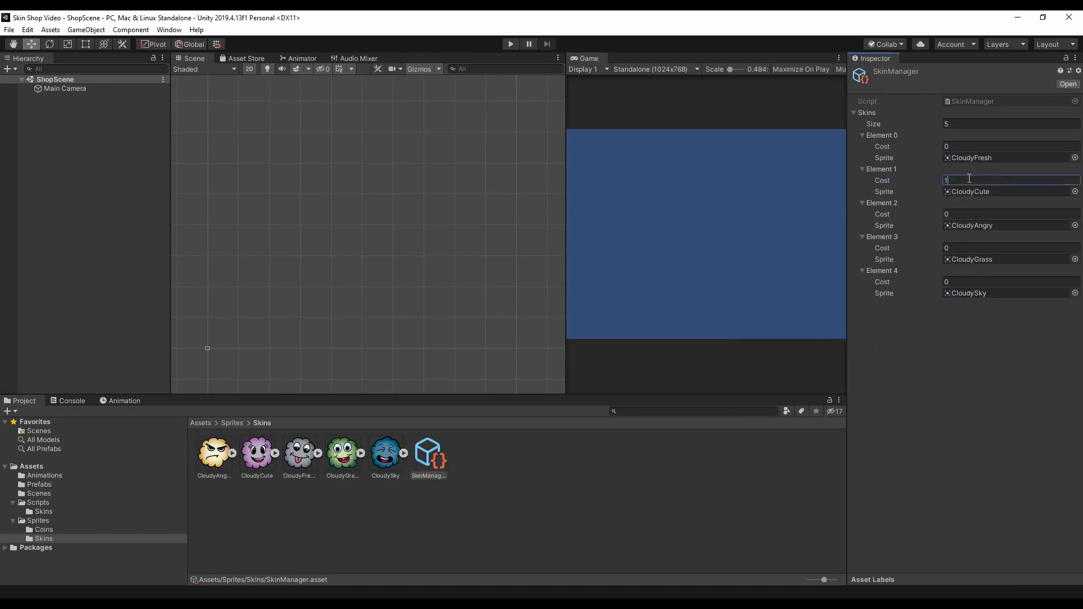
pyautogui.write('0')
pyautogui.click(954, 214)
pyautogui.write('2')
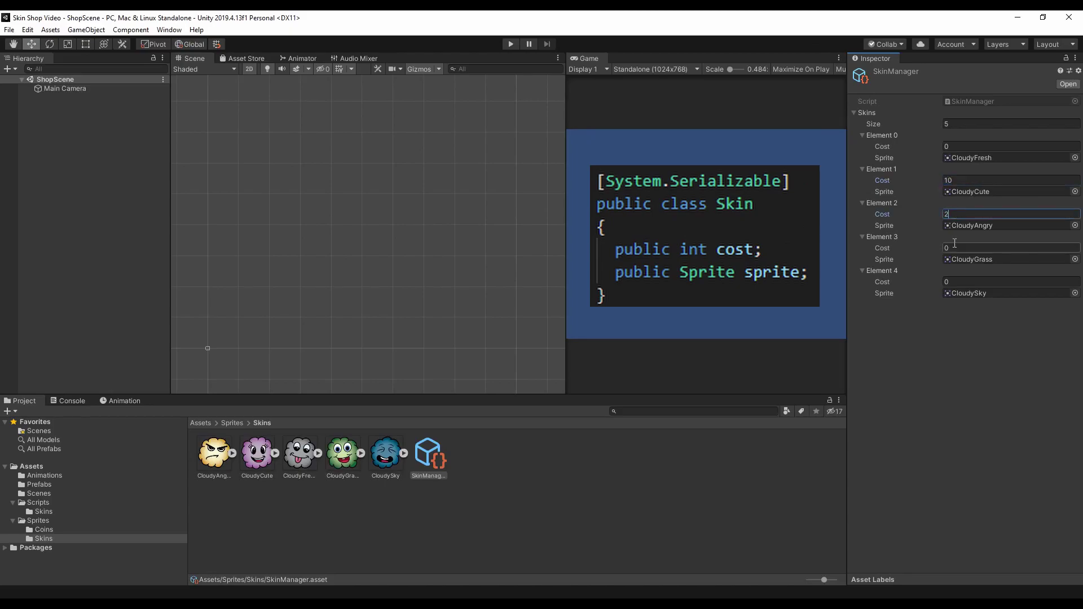
pyautogui.write('5')
pyautogui.click(955, 248)
pyautogui.write('50')
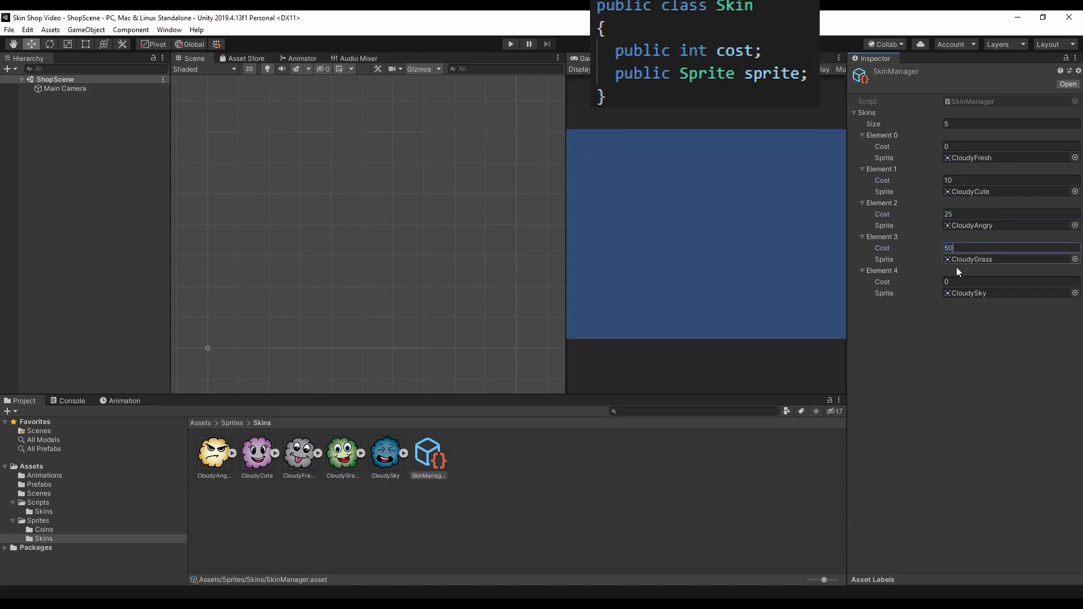
pyautogui.click(954, 282)
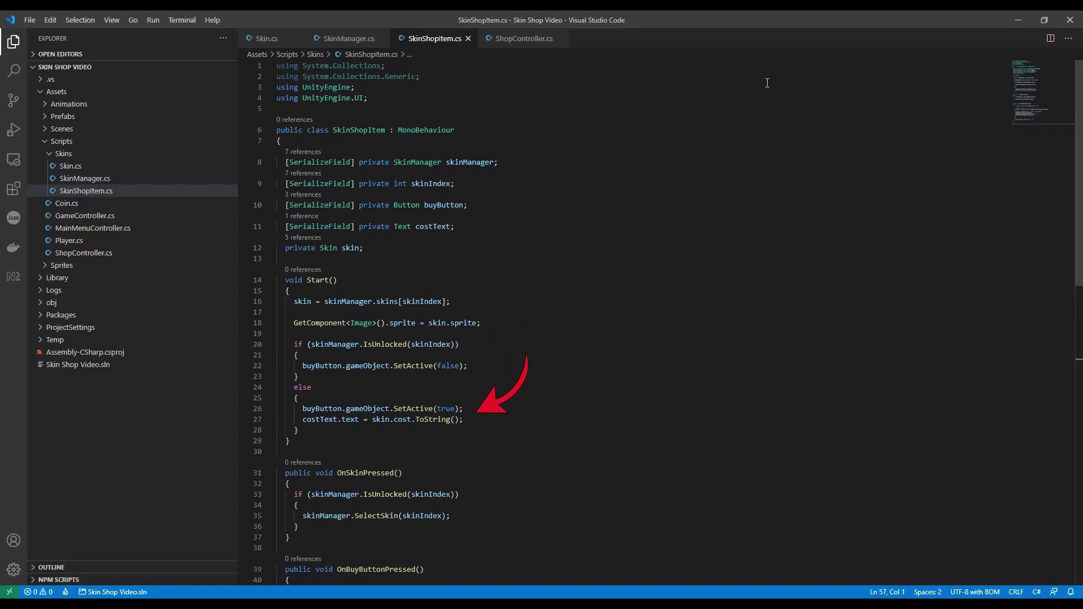
pyautogui.scroll(-6, 768, 83)
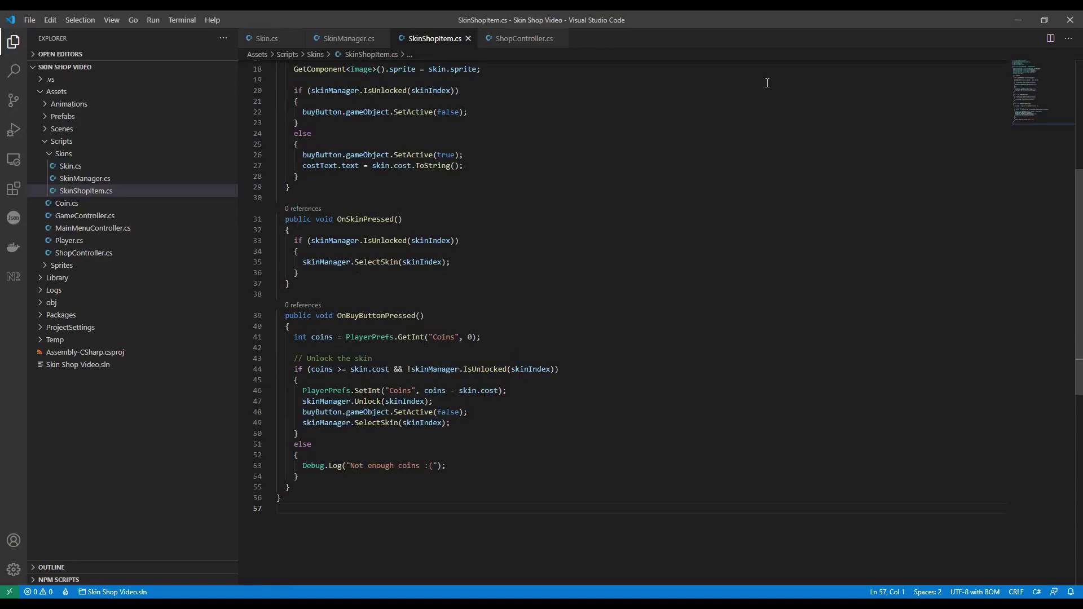
# View the ShopController.cs script in Visual Studio Code
pyautogui.click(534, 40)
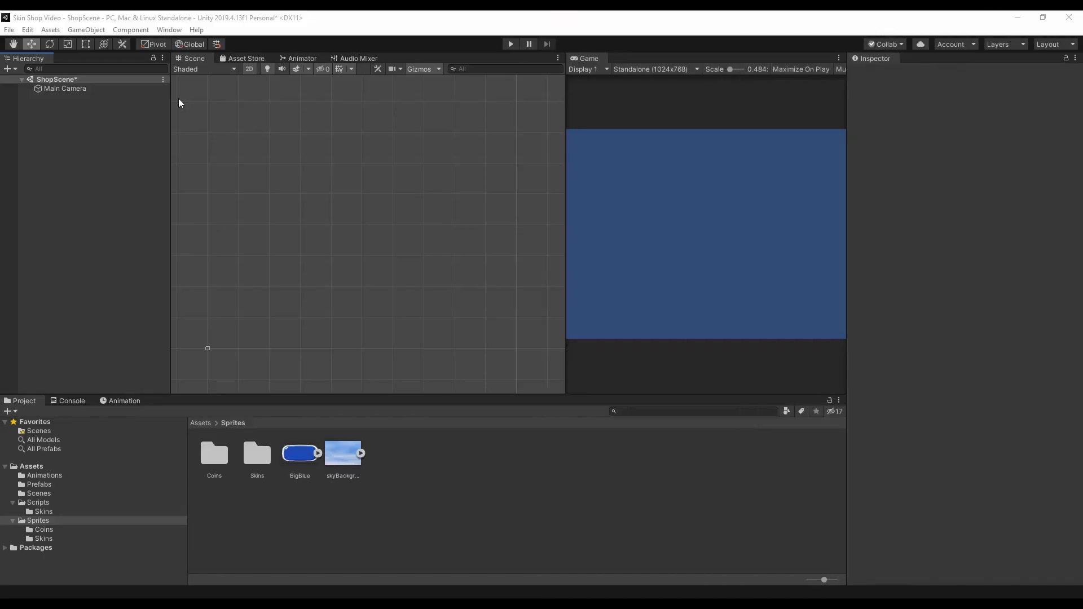
# Add a UI Panel with a more opaque colour and the skyBackground image
pyautogui.rightClick(106, 128)
pyautogui.moveTo(153, 317)
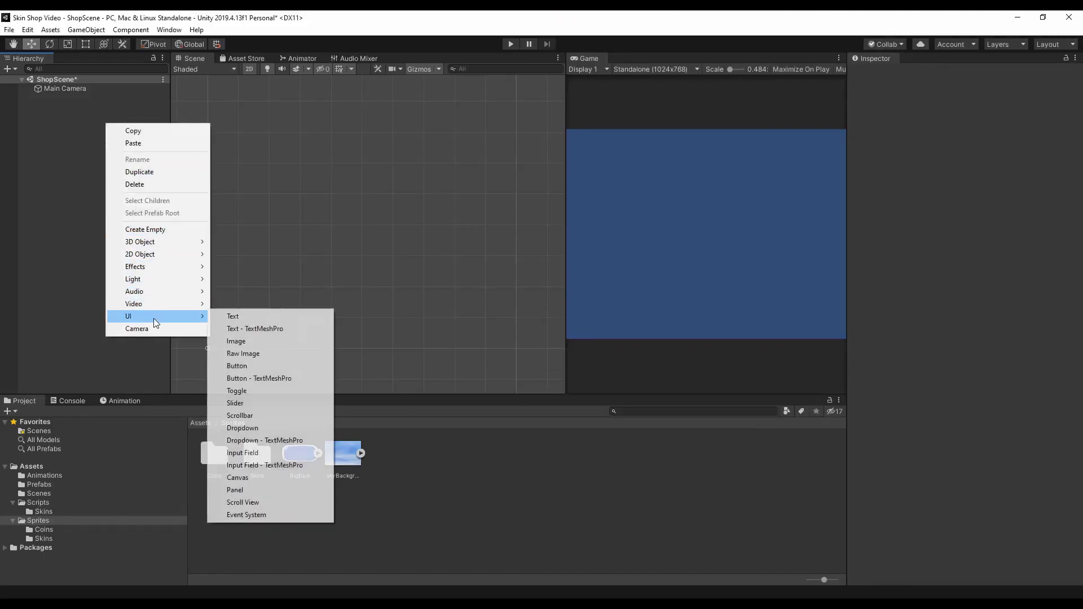
pyautogui.click(264, 489)
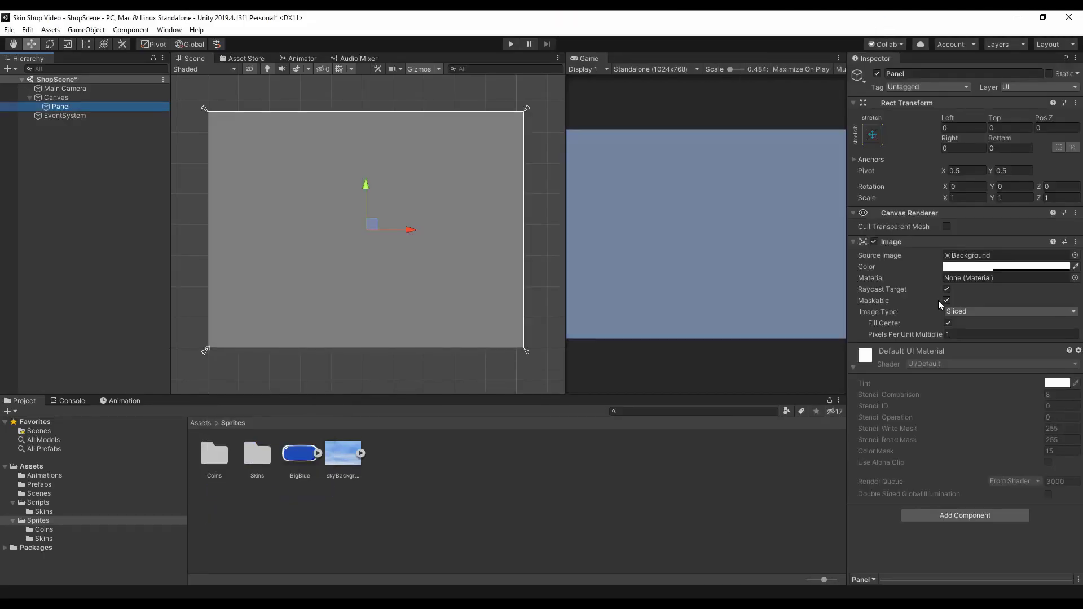
pyautogui.click(993, 266)
pyautogui.moveTo(53, 252); pyautogui.dragTo(141, 60)
pyautogui.click(130, 24)
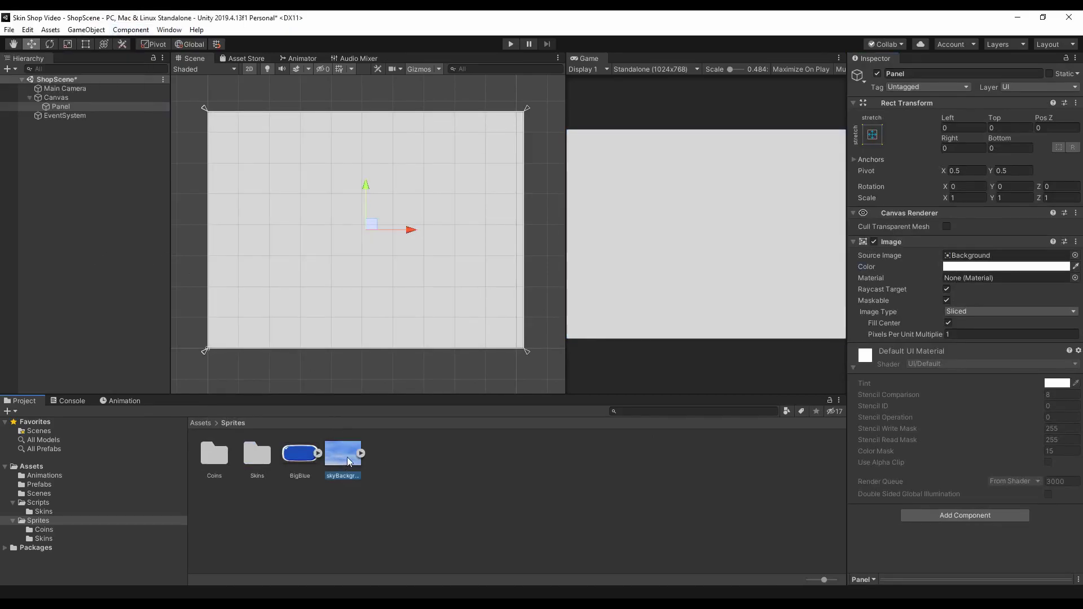
pyautogui.moveTo(347, 457); pyautogui.dragTo(985, 257)
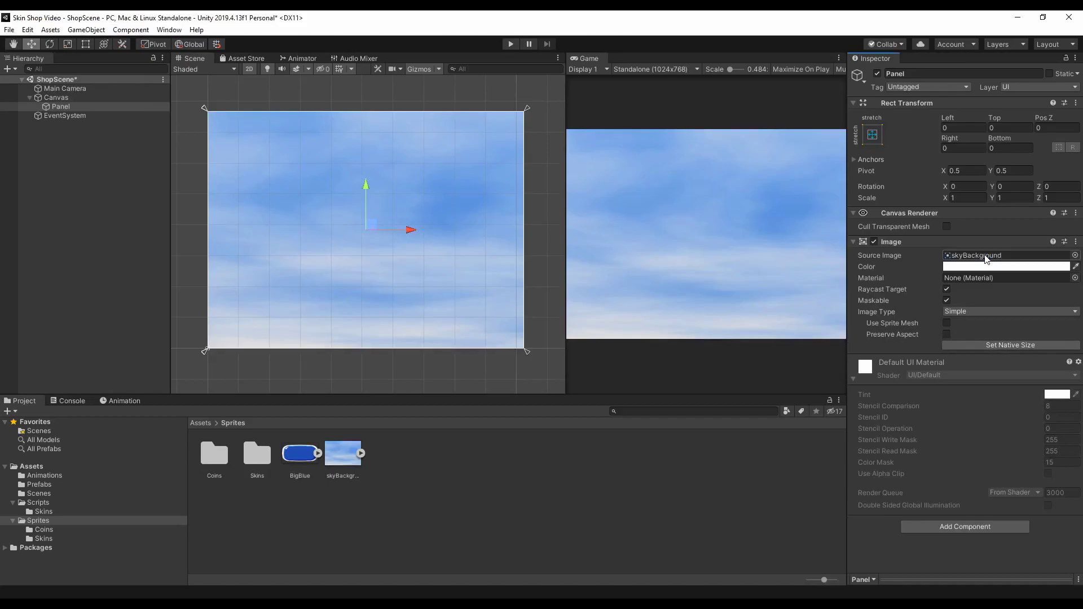
# Add a Text object under the Panel reading 'Coins: 0'
pyautogui.rightClick(61, 106)
pyautogui.moveTo(141, 286)
pyautogui.click(200, 299)
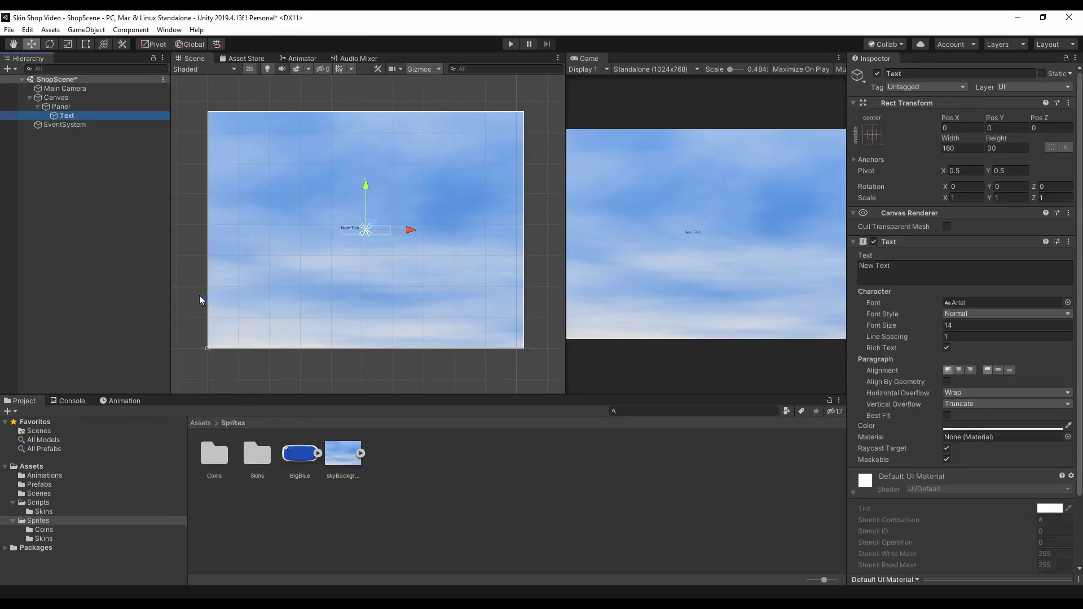
pyautogui.click(857, 269)
pyautogui.write('Coins: 0')
# Pin the text top-left with pivot 0,1 at position 25, -25
pyautogui.click(966, 171)
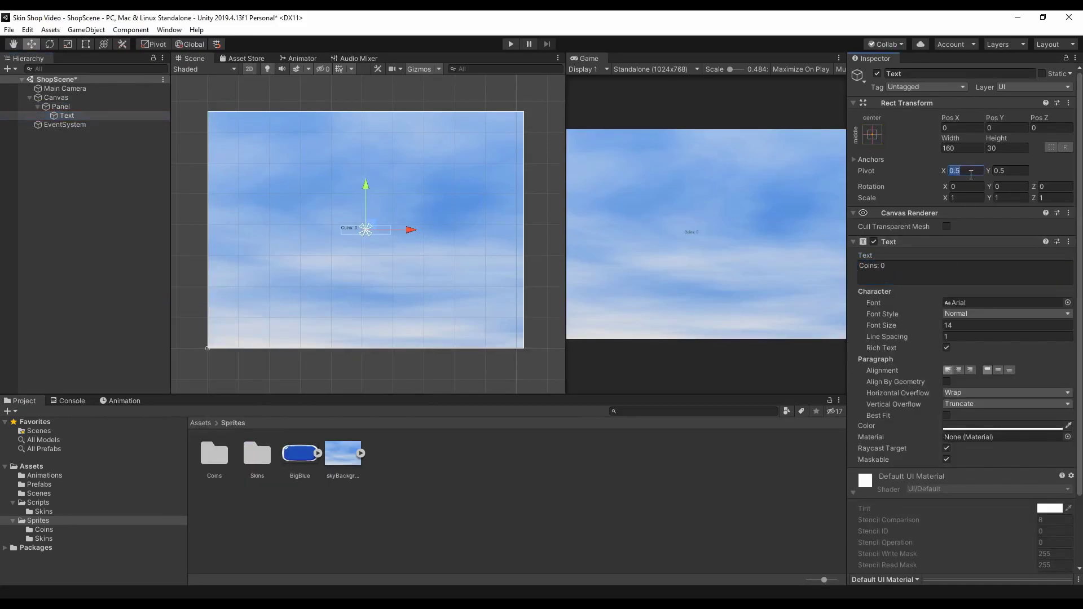
pyautogui.write('0')
pyautogui.press('Tab')
pyautogui.write('1')
pyautogui.click(877, 134)
pyautogui.keyDown('alt'); pyautogui.keyDown('shift'); pyautogui.click(898, 217); pyautogui.keyUp('shift'); pyautogui.keyUp('alt')
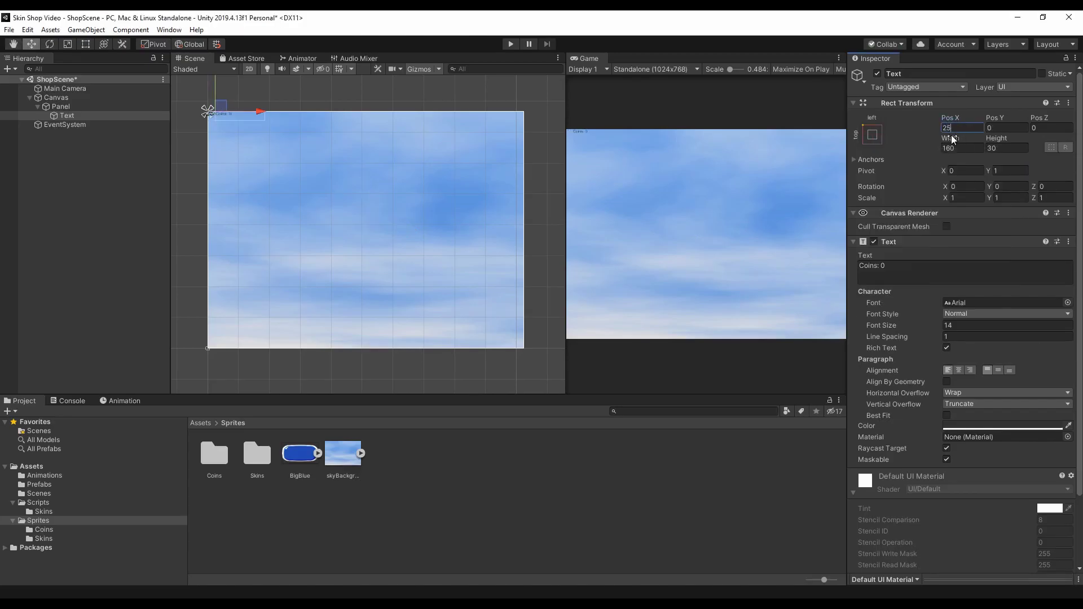
pyautogui.click(954, 128)
pyautogui.write('25')
pyautogui.press('Tab')
pyautogui.write('-25')
pyautogui.press('Tab')
# Keep the text white, add a 4,-3 Shadow, font size 60, and size 300×85
pyautogui.click(964, 425)
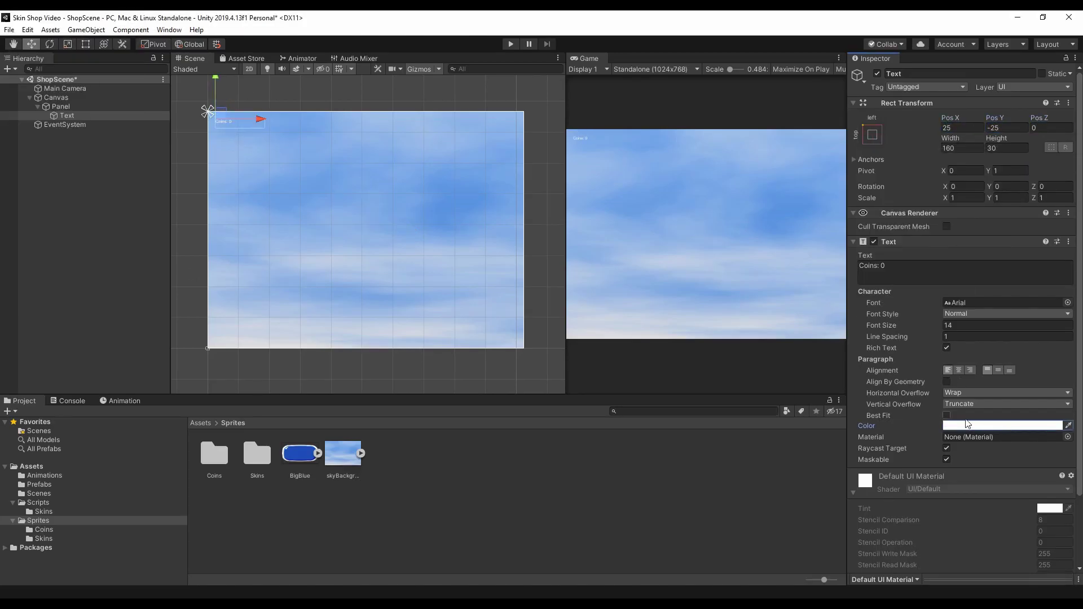
pyautogui.click(912, 477)
pyautogui.click(936, 513)
pyautogui.write('sh')
pyautogui.press('Return')
pyautogui.click(955, 511)
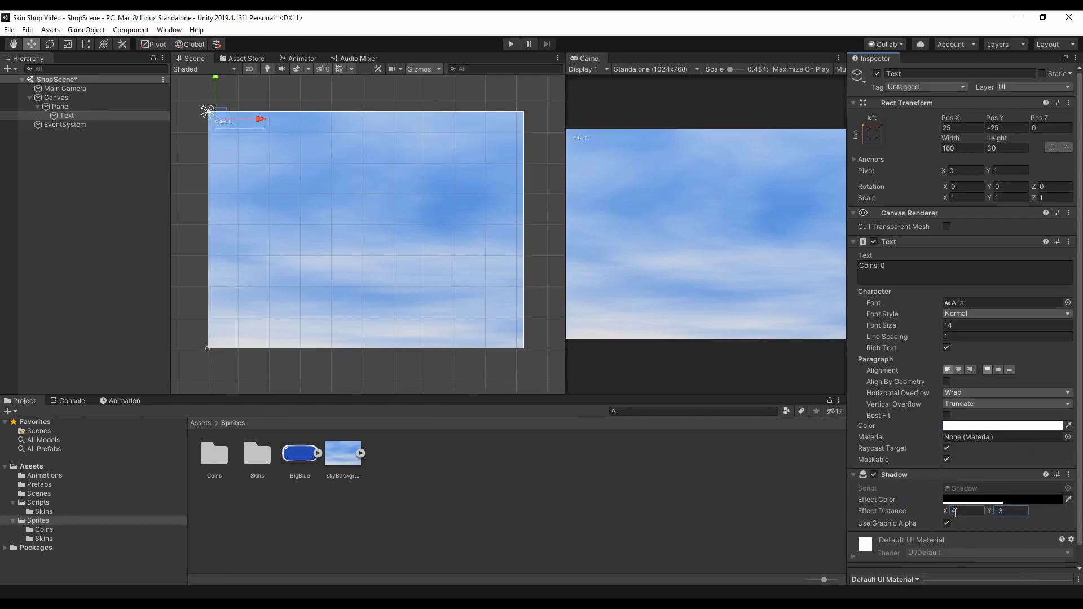
pyautogui.click(972, 328)
pyautogui.click(1007, 148)
pyautogui.write('85')
pyautogui.click(963, 147)
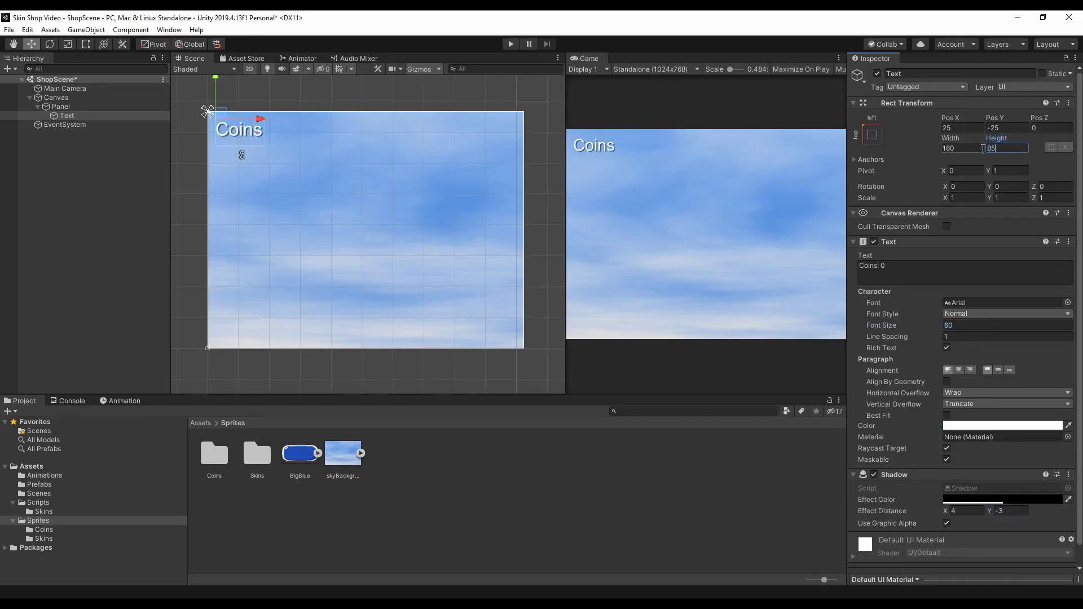
pyautogui.write('300')
# Rename the label Coins Text and duplicate it, moving the copy toward the centre
pyautogui.click(97, 115)
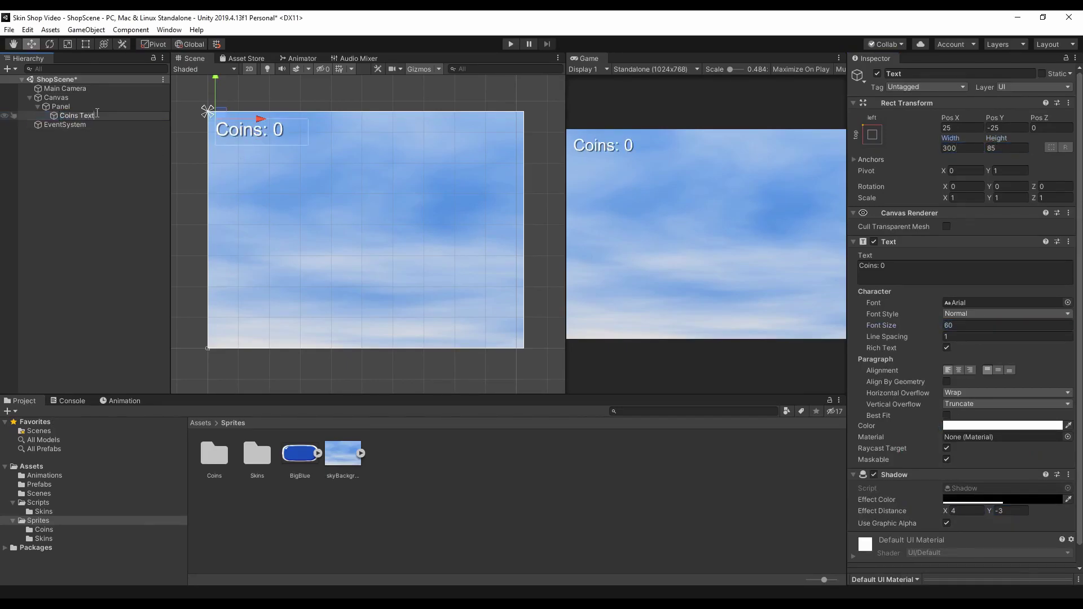
pyautogui.write('Coins Text')
pyautogui.press('Return')
pyautogui.hotkey('ctrl', 'd')
pyautogui.moveTo(222, 112); pyautogui.dragTo(325, 210)
# Anchor the copy middle-centre as a 500-wide 'Selected Skin' heading raised above centre
pyautogui.click(873, 134)
pyautogui.keyDown('alt'); pyautogui.click(939, 255); pyautogui.keyUp('alt')
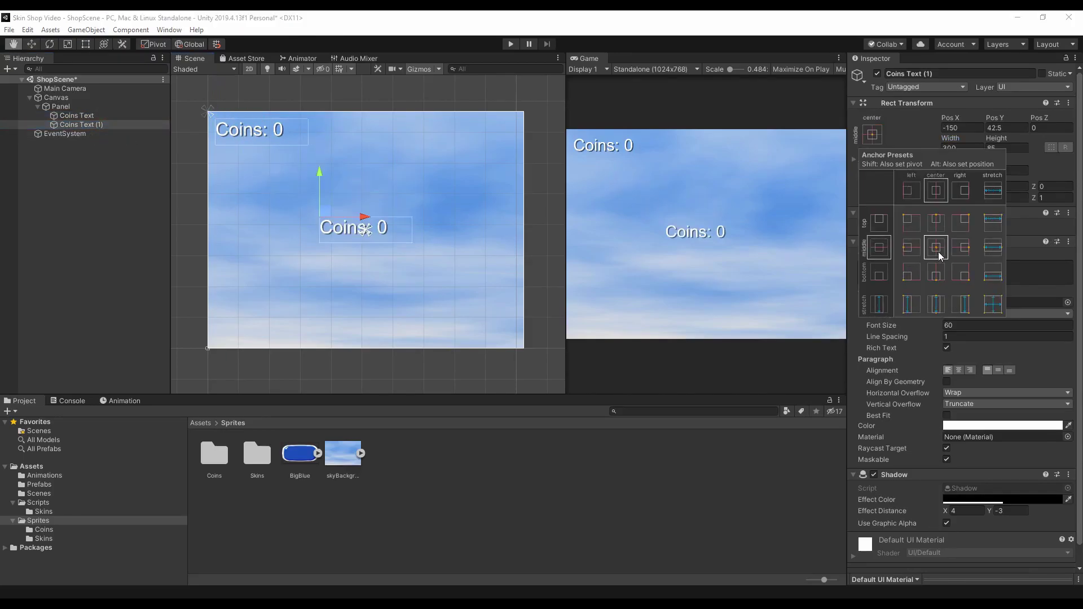
pyautogui.click(872, 134)
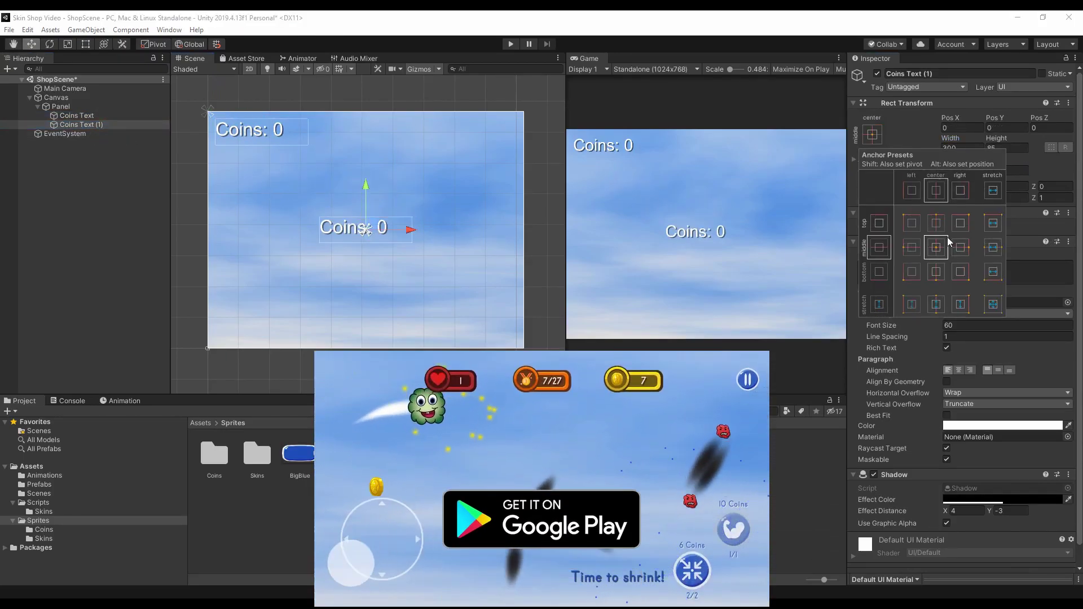
pyautogui.press('Escape')
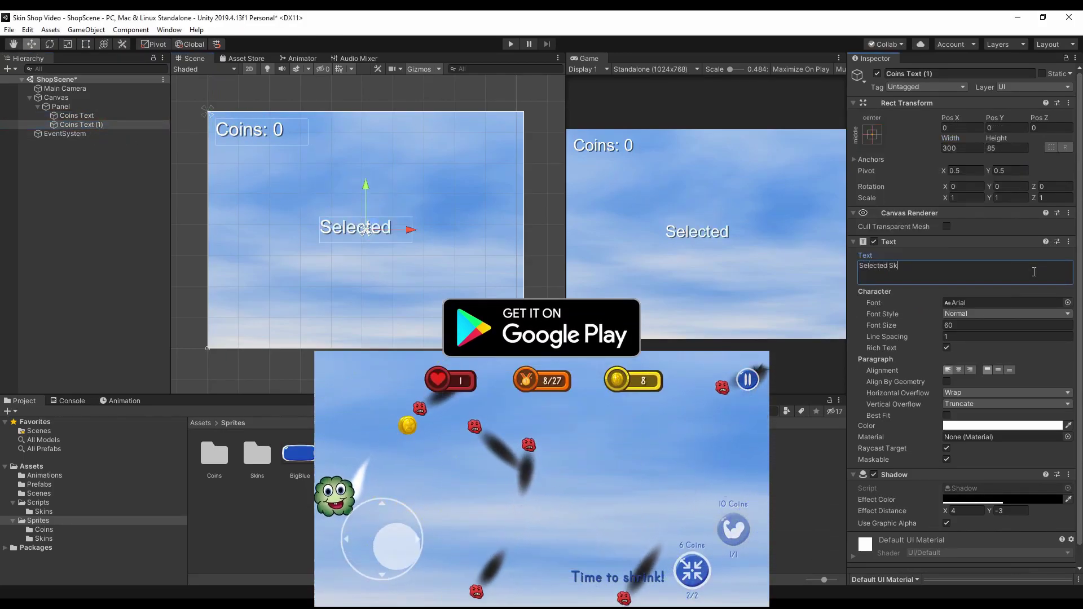
pyautogui.click(978, 148)
pyautogui.write('350')
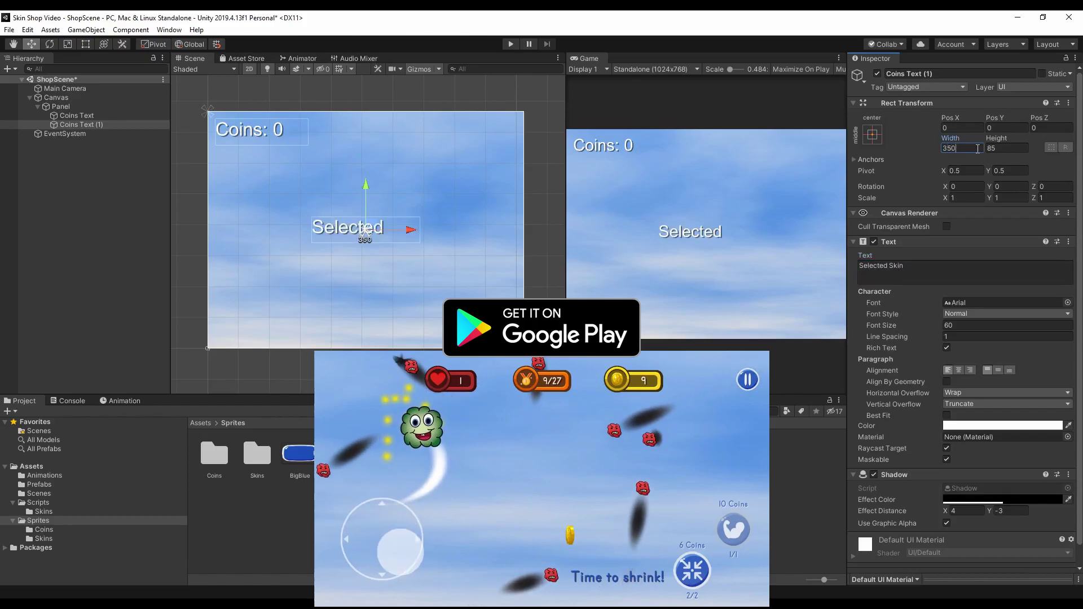
pyautogui.press('BackSpace')
pyautogui.press('BackSpace')
pyautogui.press('BackSpace')
pyautogui.write('500')
pyautogui.moveTo(364, 191); pyautogui.dragTo(363, 162)
pyautogui.click(99, 124)
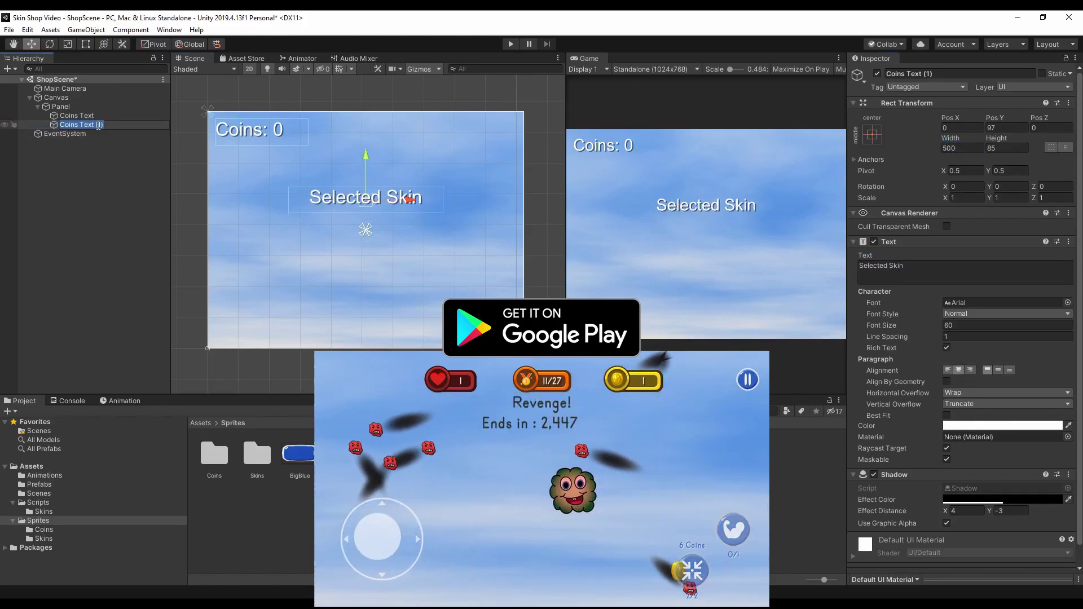
# Add an image under the Panel showing the grey cloud sprite, and nudge the heading higher
pyautogui.rightClick(54, 107)
pyautogui.moveTo(107, 296)
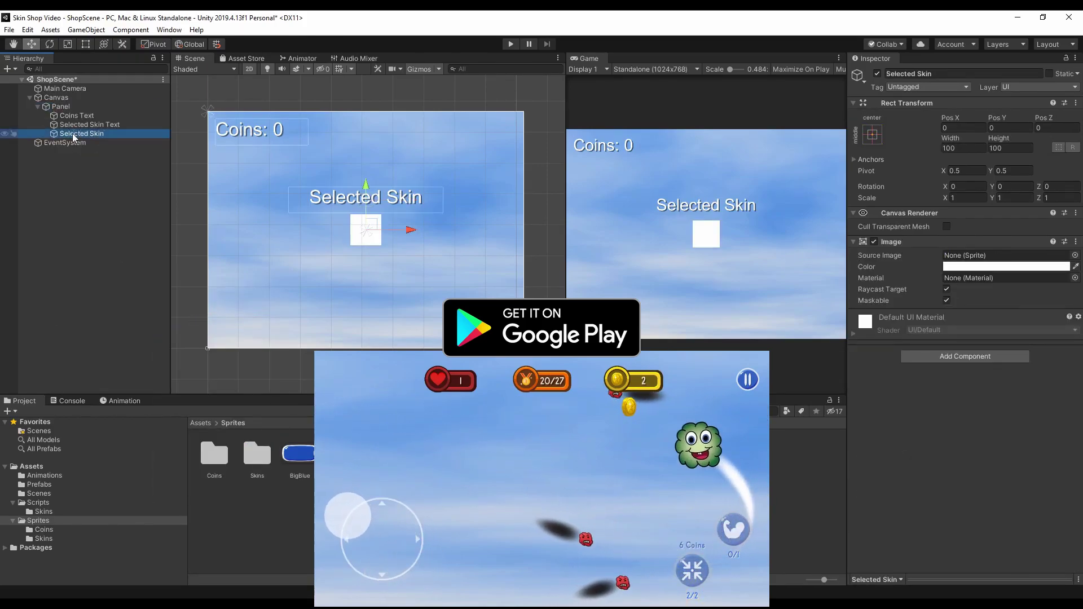
pyautogui.click(43, 539)
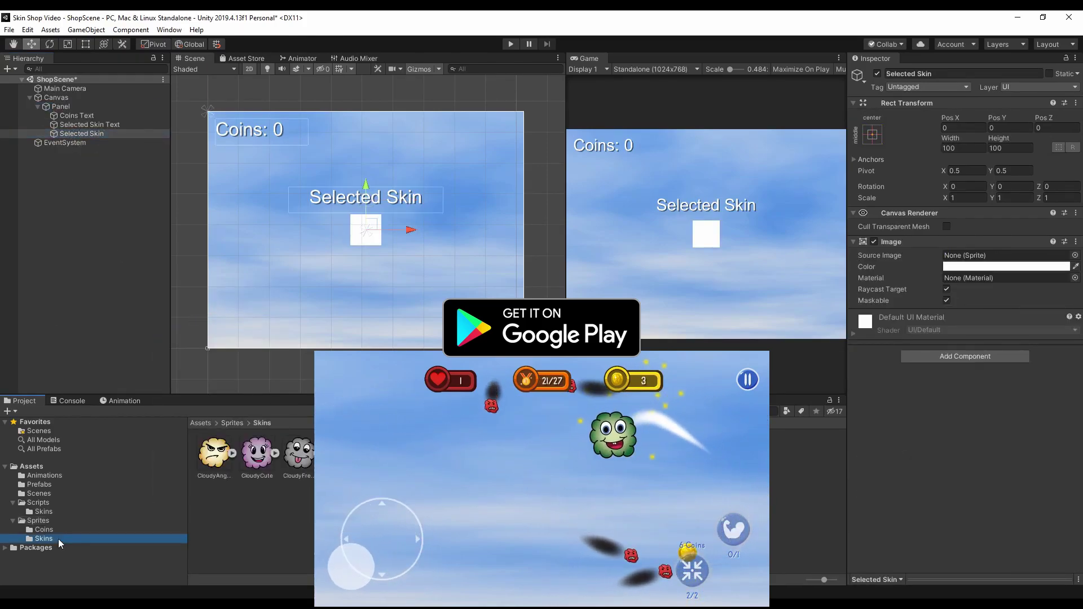
pyautogui.moveTo(299, 452); pyautogui.dragTo(1007, 255)
pyautogui.click(391, 196)
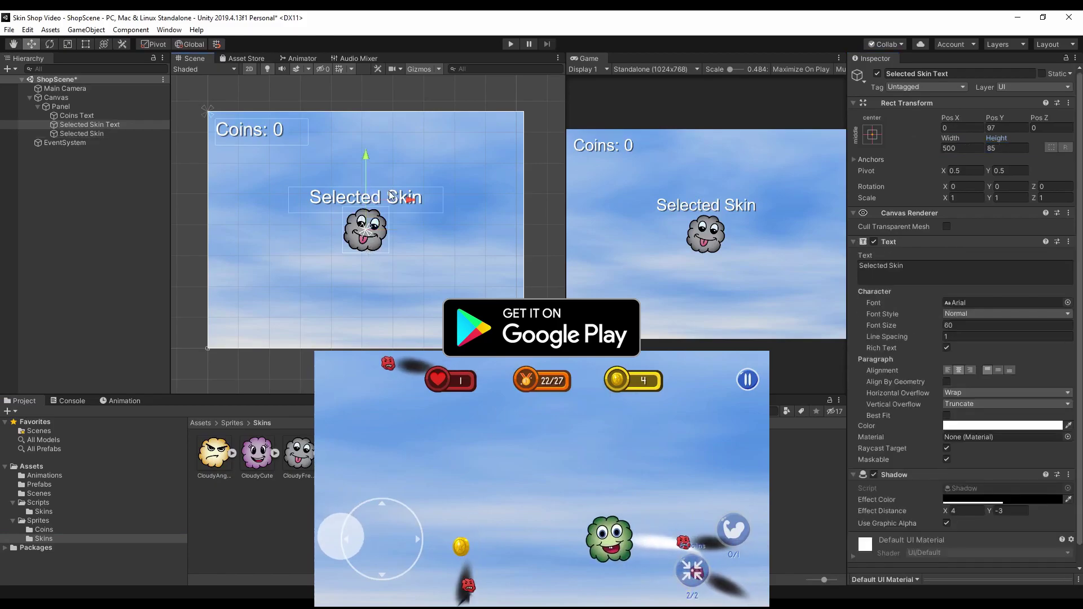
pyautogui.moveTo(367, 159); pyautogui.dragTo(368, 154)
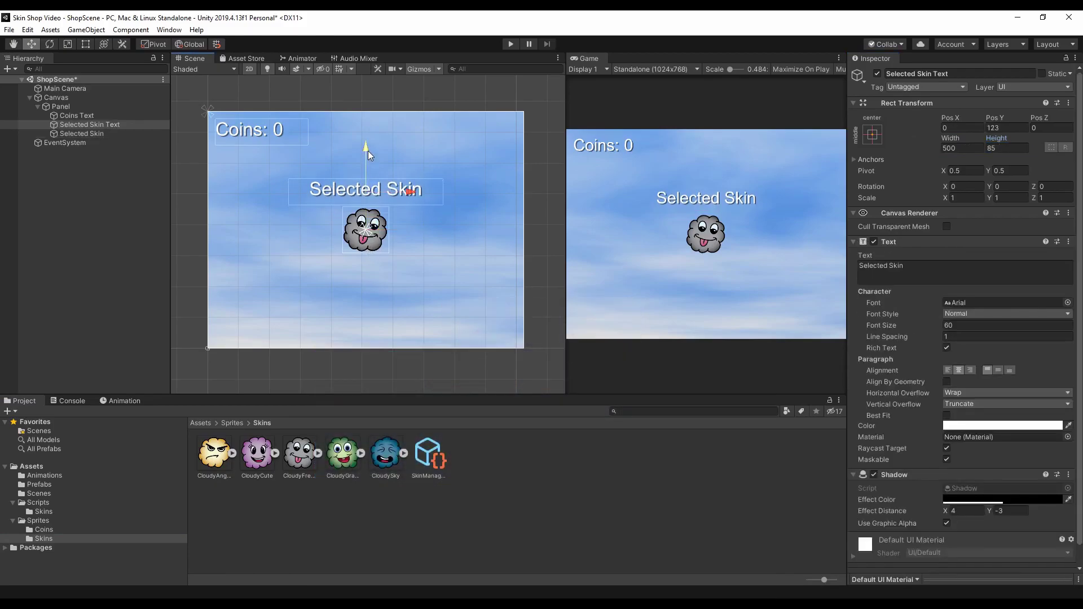
pyautogui.click(59, 107)
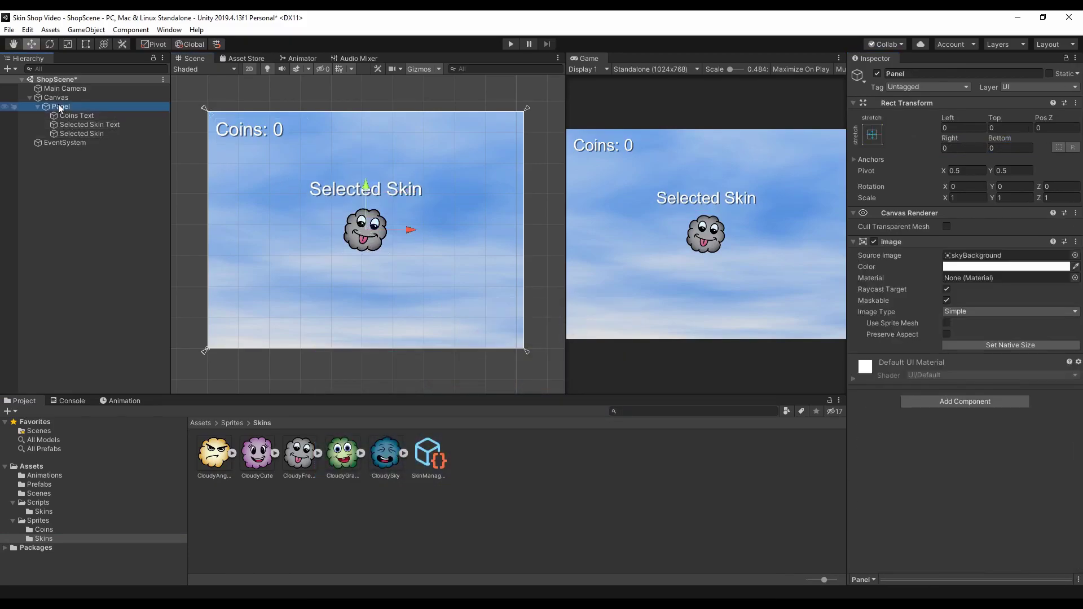
# Add a button at the Panel's lower left showing the CloudyFresh sprite
pyautogui.rightClick(60, 107)
pyautogui.moveTo(113, 298)
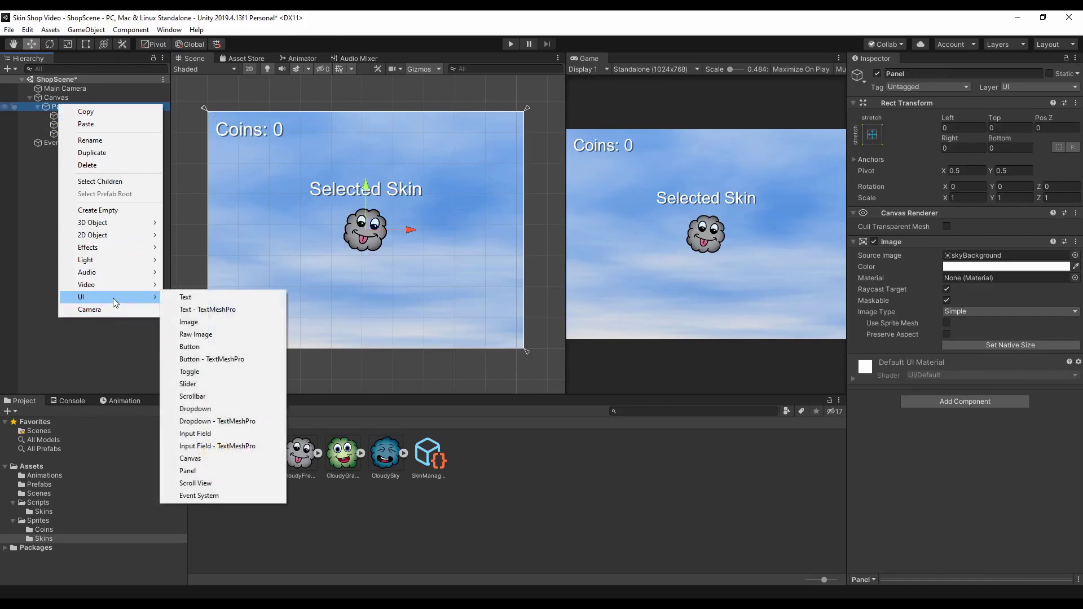
pyautogui.click(195, 347)
pyautogui.moveTo(367, 225); pyautogui.dragTo(259, 288)
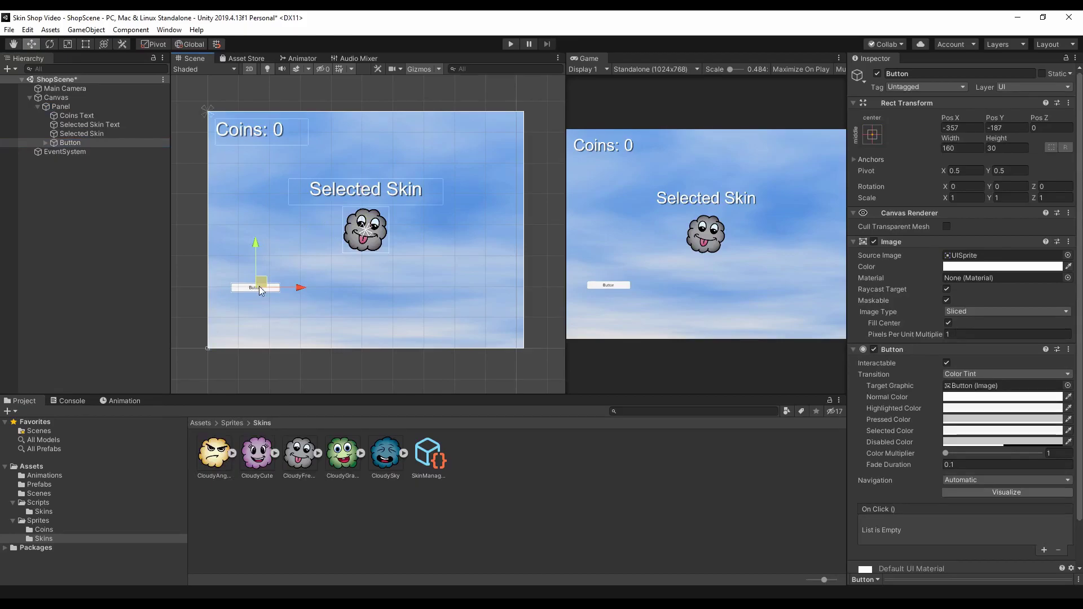
pyautogui.moveTo(299, 455); pyautogui.dragTo(954, 261)
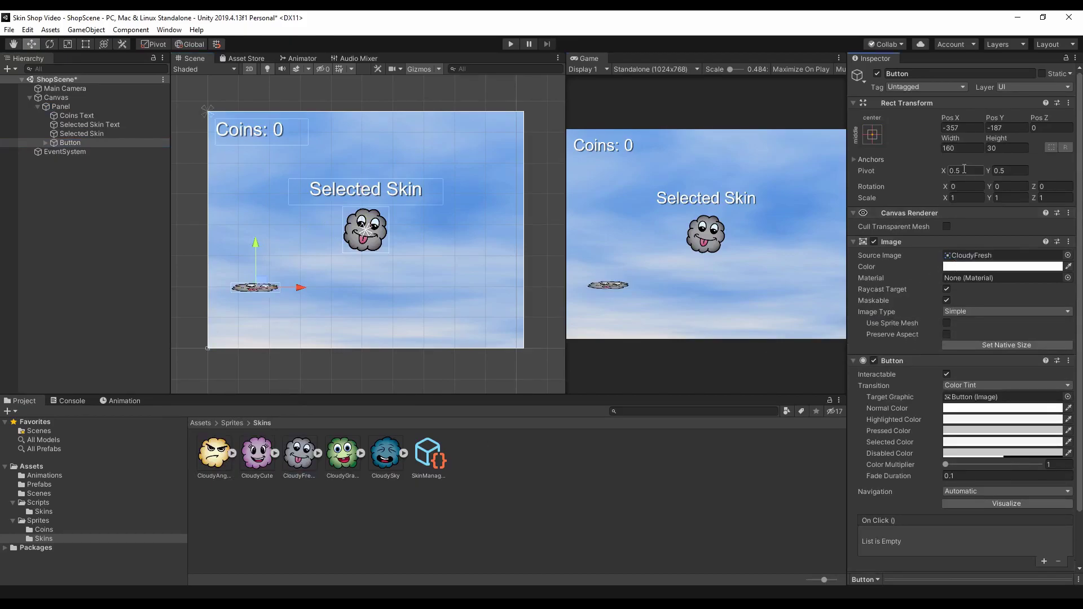
# Resize the button to 100×100 and rename it Shop Item
pyautogui.click(965, 149)
pyautogui.press('BackSpace')
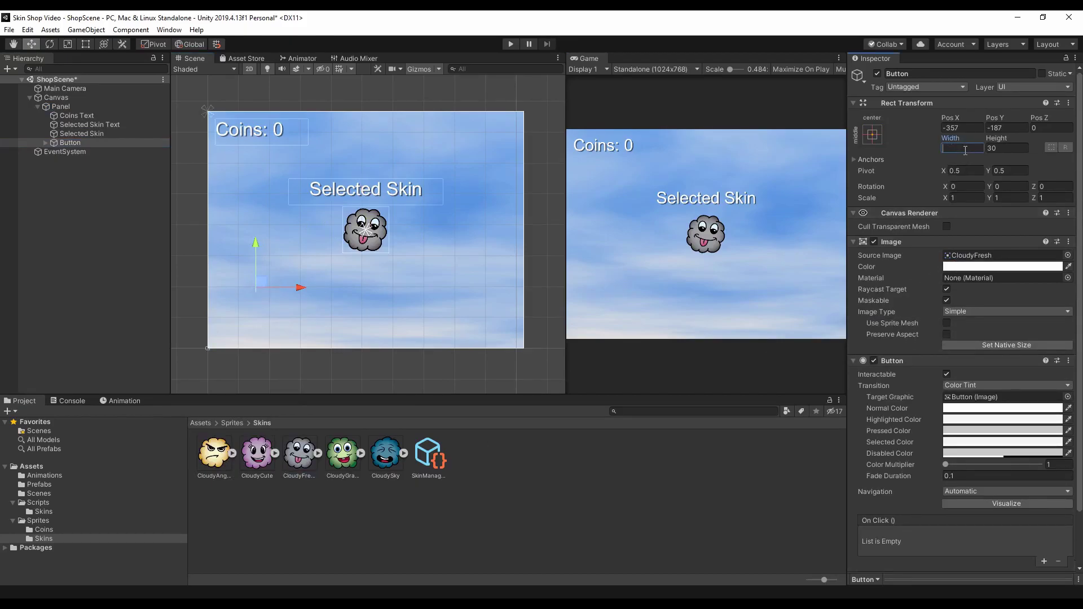
pyautogui.write('100')
pyautogui.press('Tab')
pyautogui.write('100')
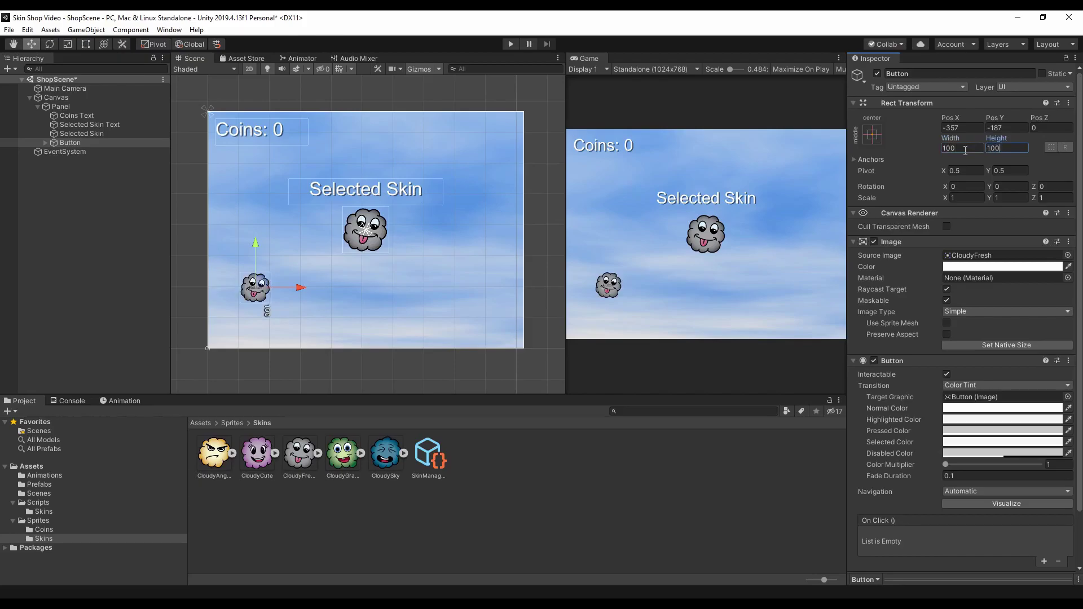
pyautogui.press('Return')
pyautogui.click(78, 143)
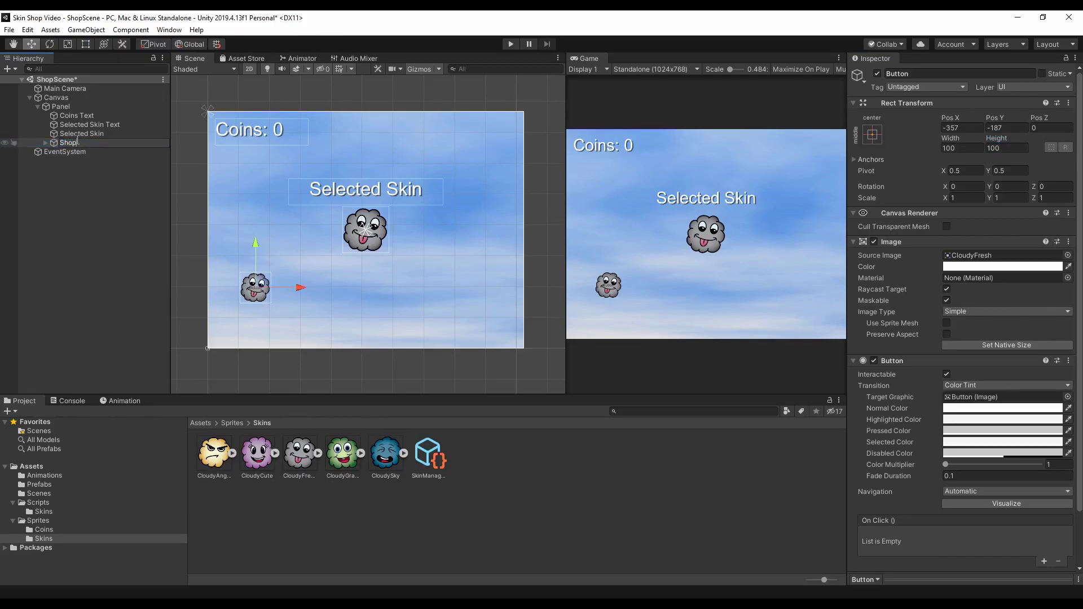
pyautogui.press('Return')
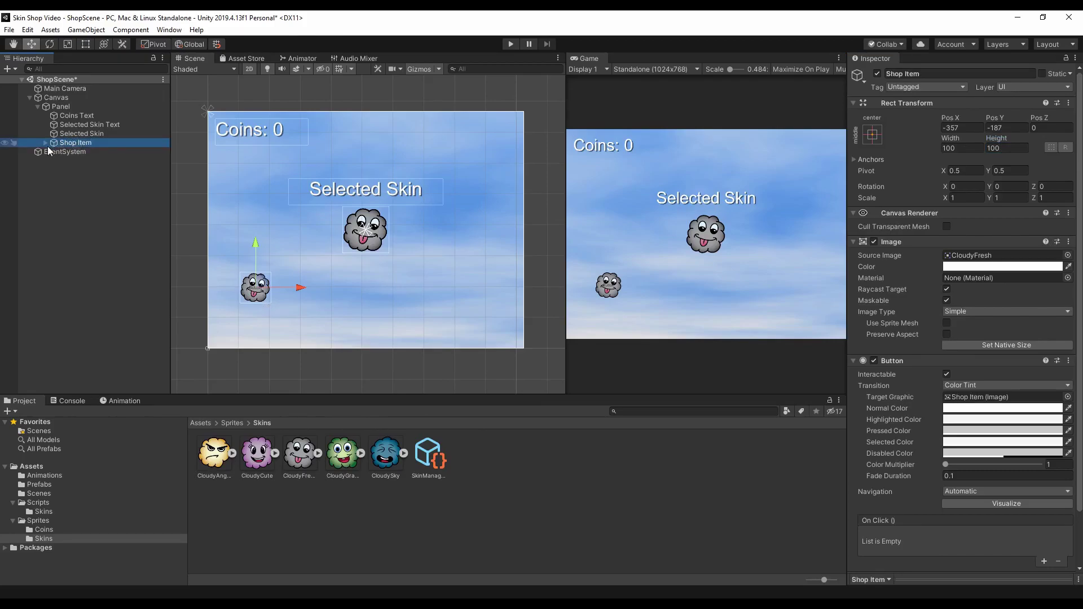
pyautogui.click(49, 145)
pyautogui.click(77, 154)
# Delete Shop Item's label and add a child button named Buy Button
pyautogui.press('Delete')
pyautogui.rightClick(75, 143)
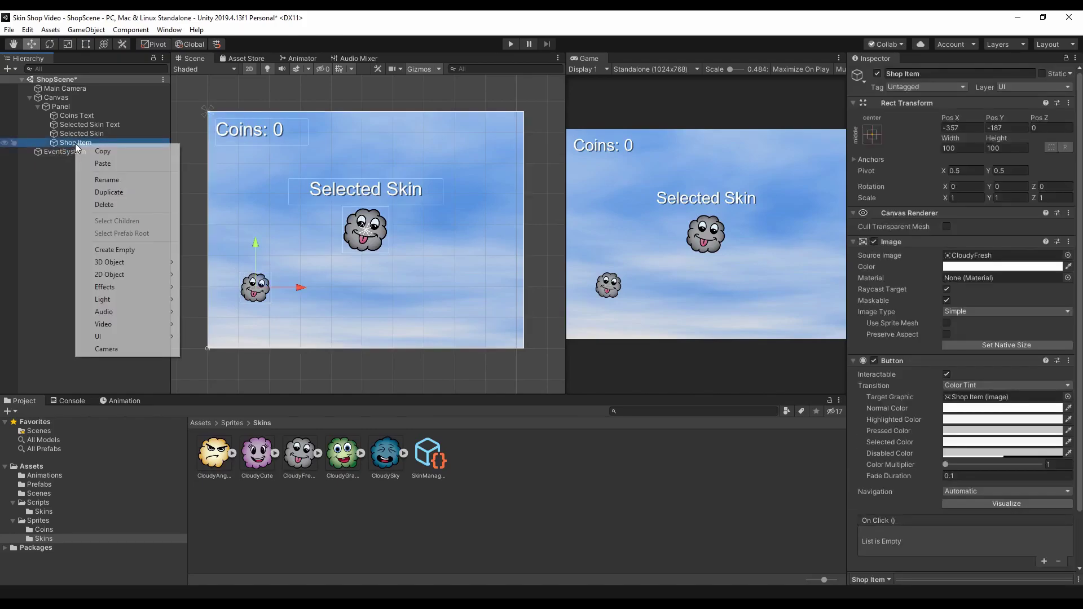
pyautogui.moveTo(99, 337)
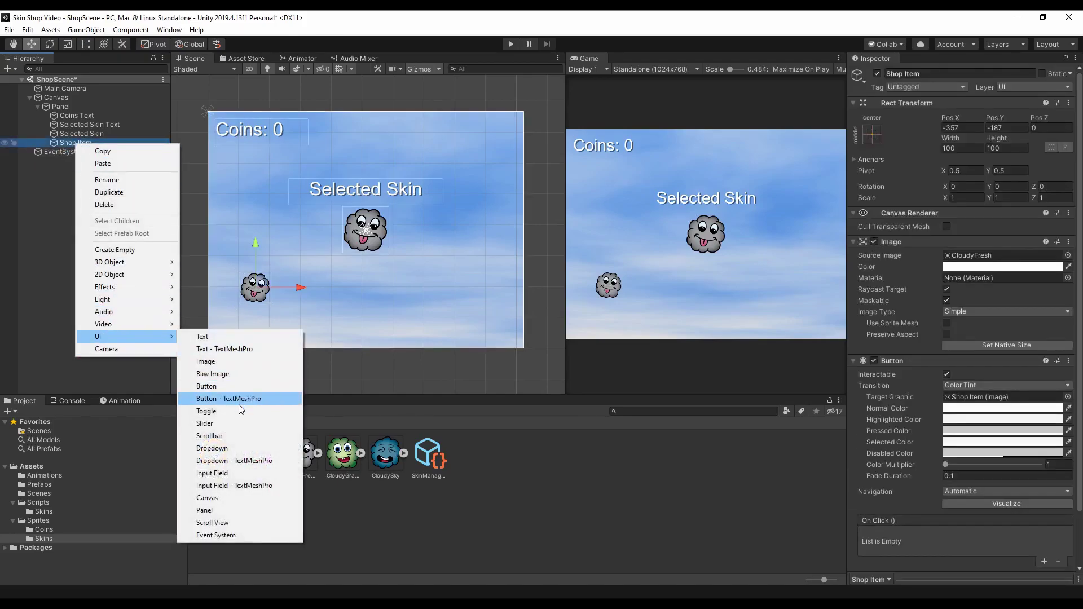
pyautogui.click(230, 388)
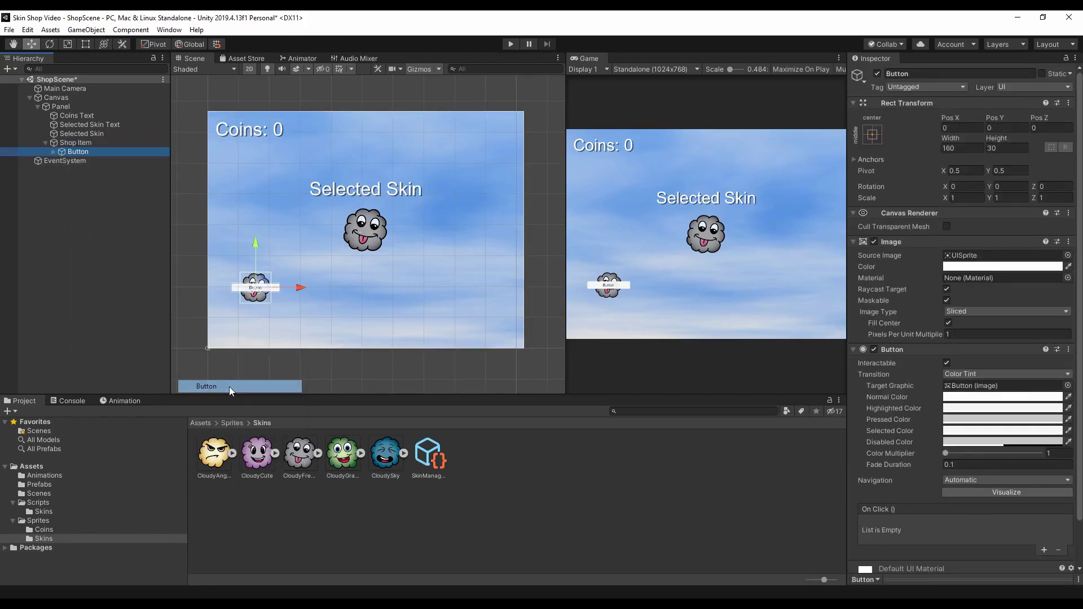
pyautogui.click(84, 152)
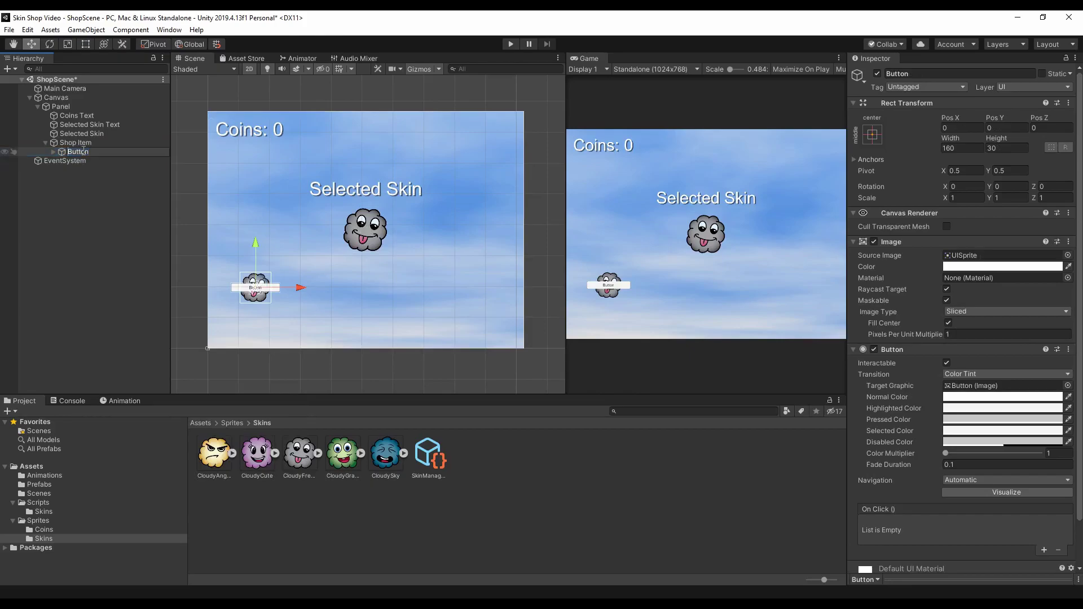
pyautogui.write('Buy')
pyautogui.press('Return')
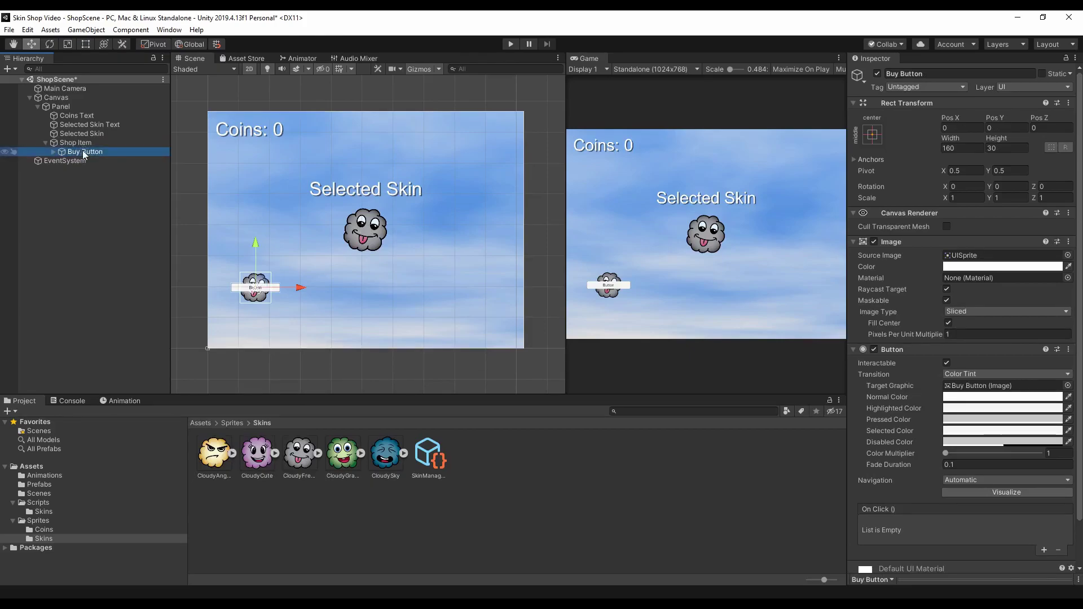
# Rename the Buy Button's label text to Cost Text
pyautogui.click(51, 152)
pyautogui.click(81, 163)
pyautogui.click(81, 163)
pyautogui.press('Left')
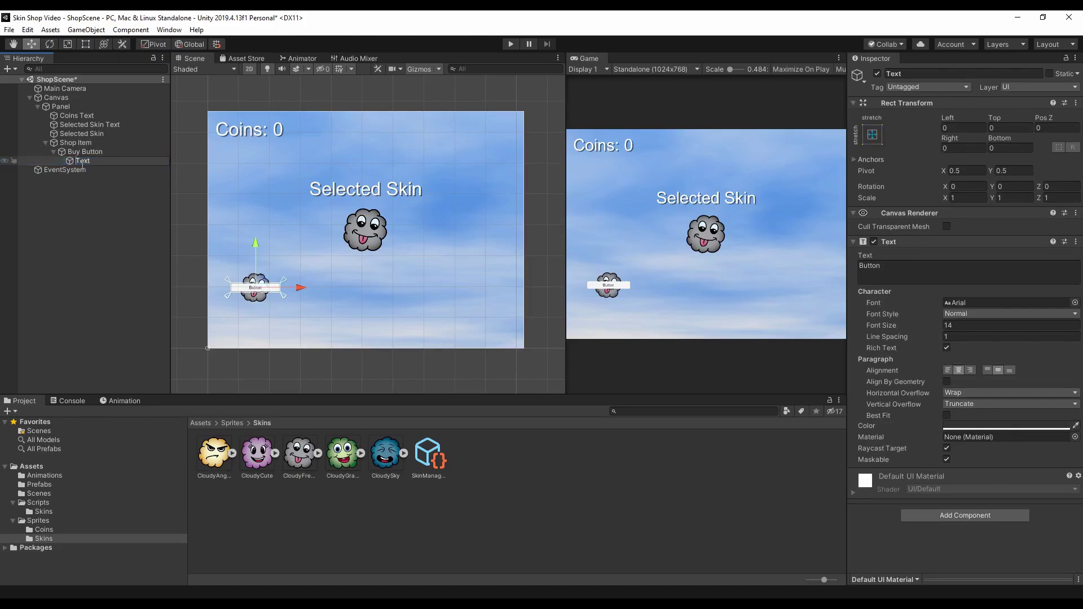
pyautogui.write('Cost')
pyautogui.press('Return')
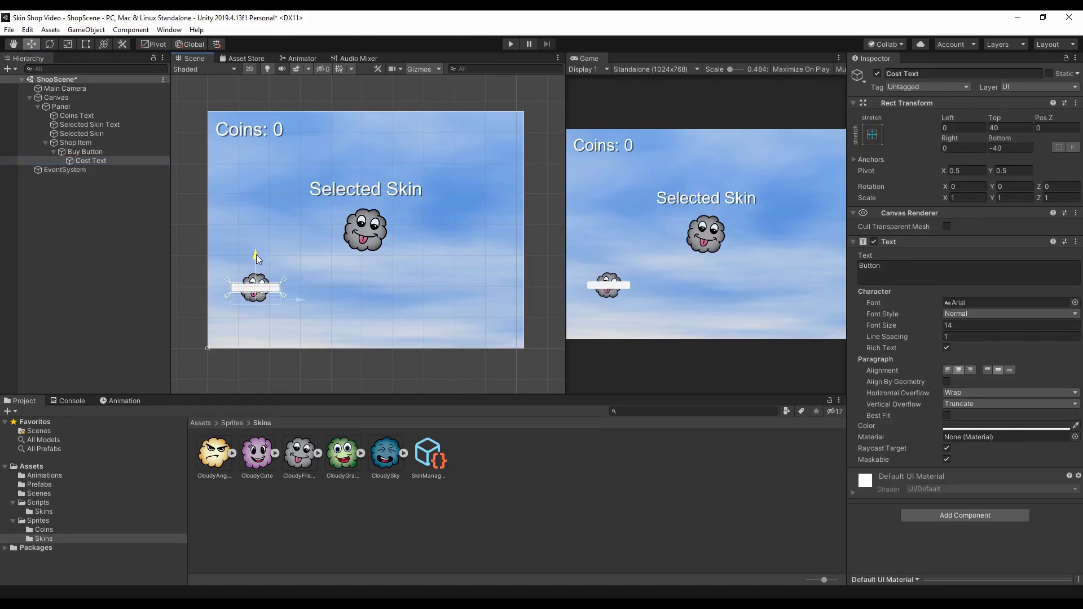
# Move the Buy Button to Y -90 with the BigBlue sprite at 60×45
pyautogui.click(90, 153)
pyautogui.moveTo(256, 243); pyautogui.dragTo(256, 275)
pyautogui.click(45, 520)
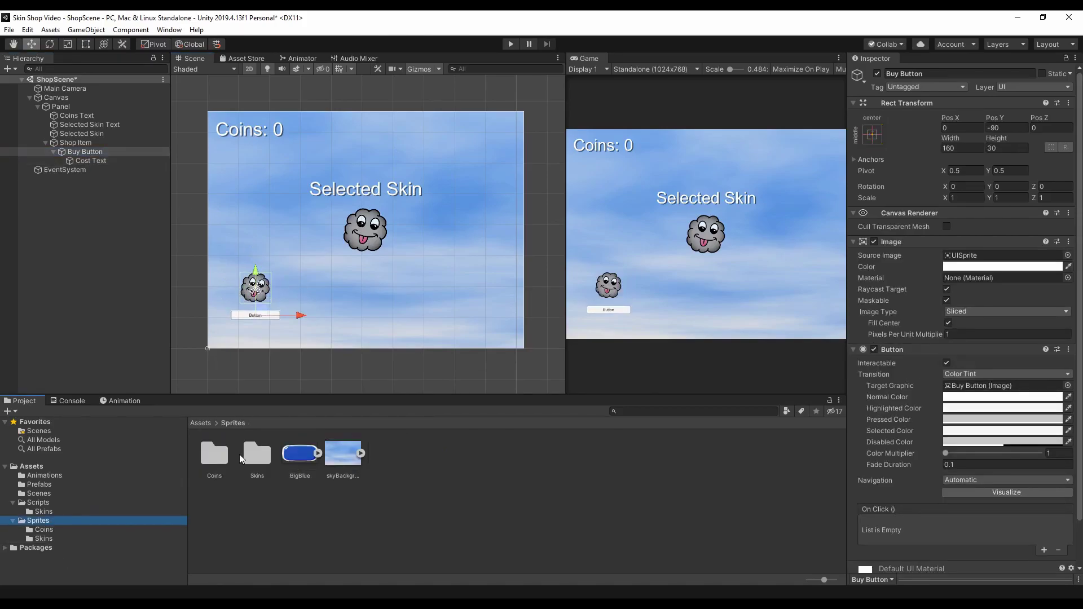
pyautogui.moveTo(300, 454); pyautogui.dragTo(969, 258)
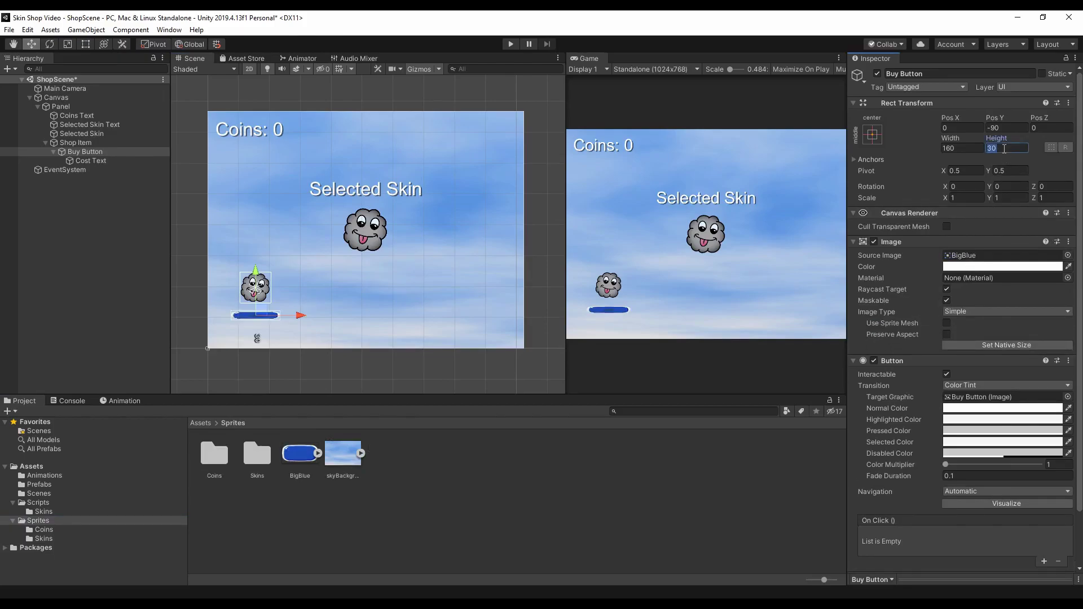
pyautogui.write('45')
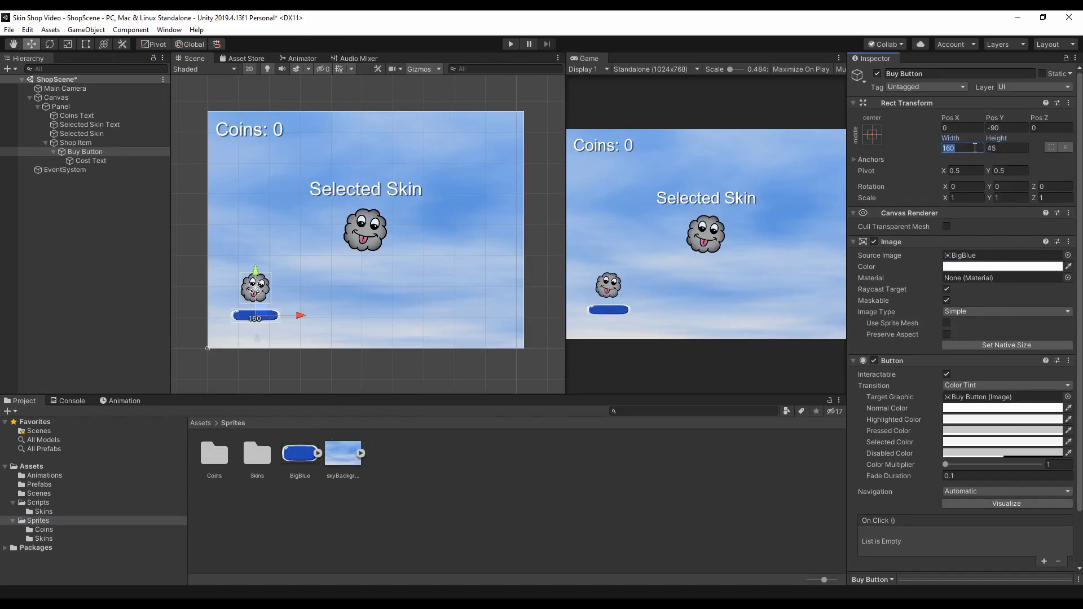
pyautogui.write('60')
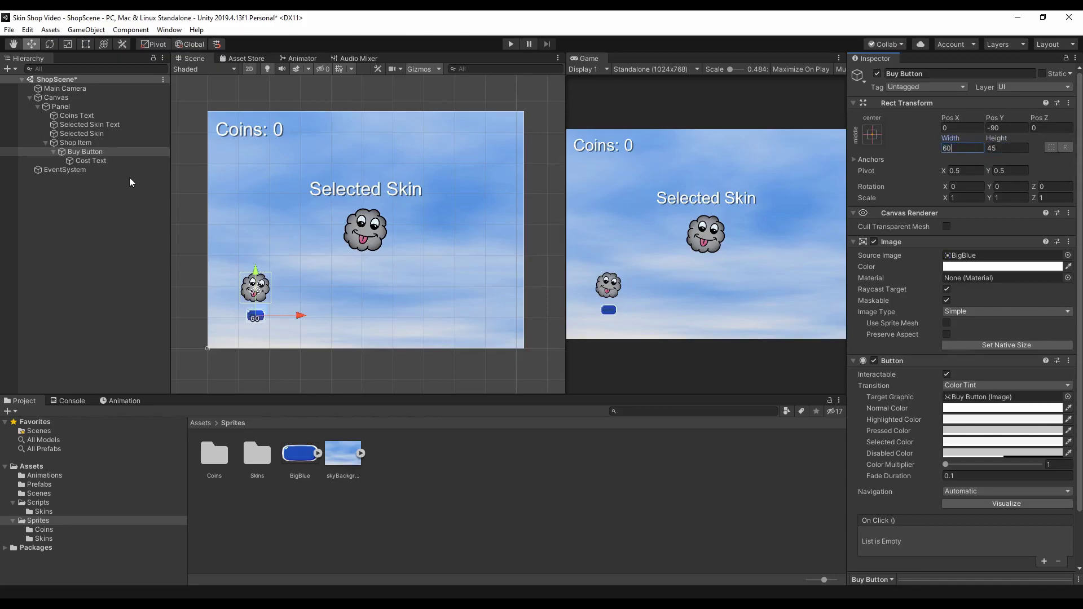
# Make Cost Text read '0' in white at font size 25
pyautogui.click(107, 161)
pyautogui.click(914, 280)
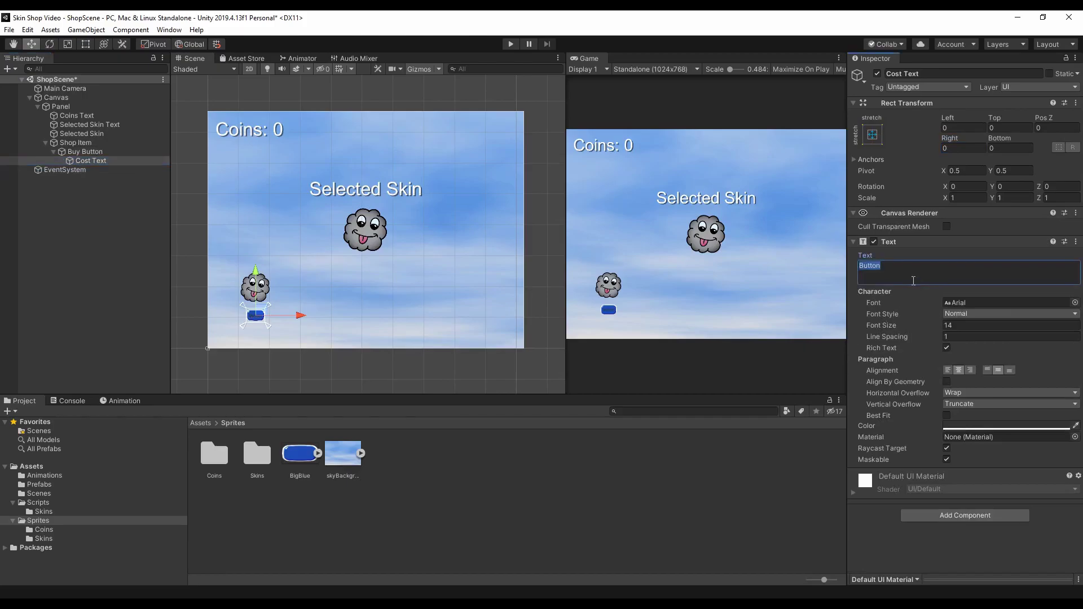
pyautogui.write('0')
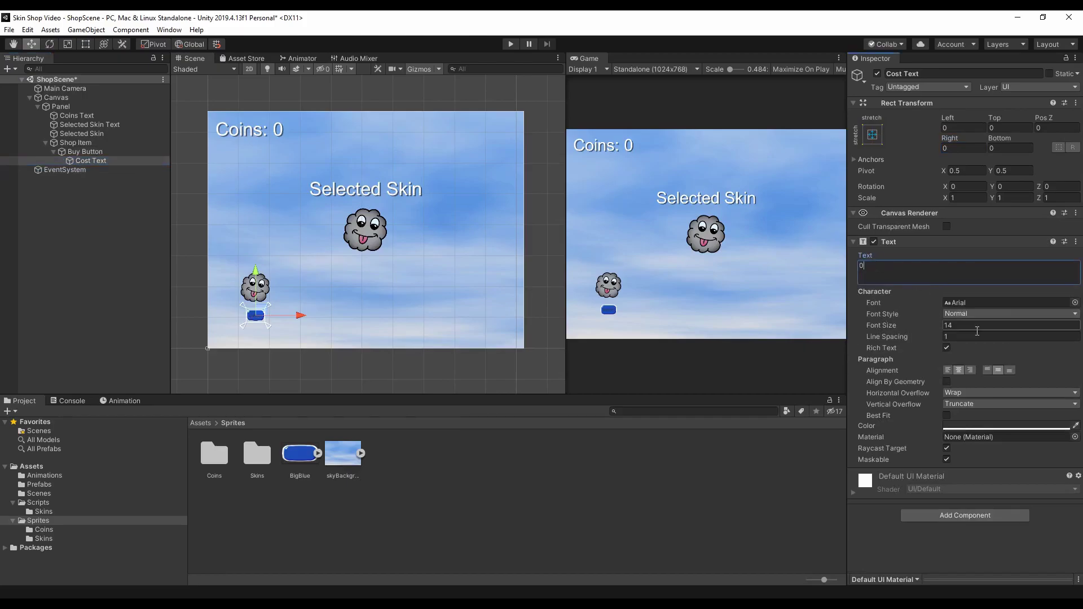
pyautogui.click(968, 428)
pyautogui.moveTo(79, 133); pyautogui.dragTo(4, 45)
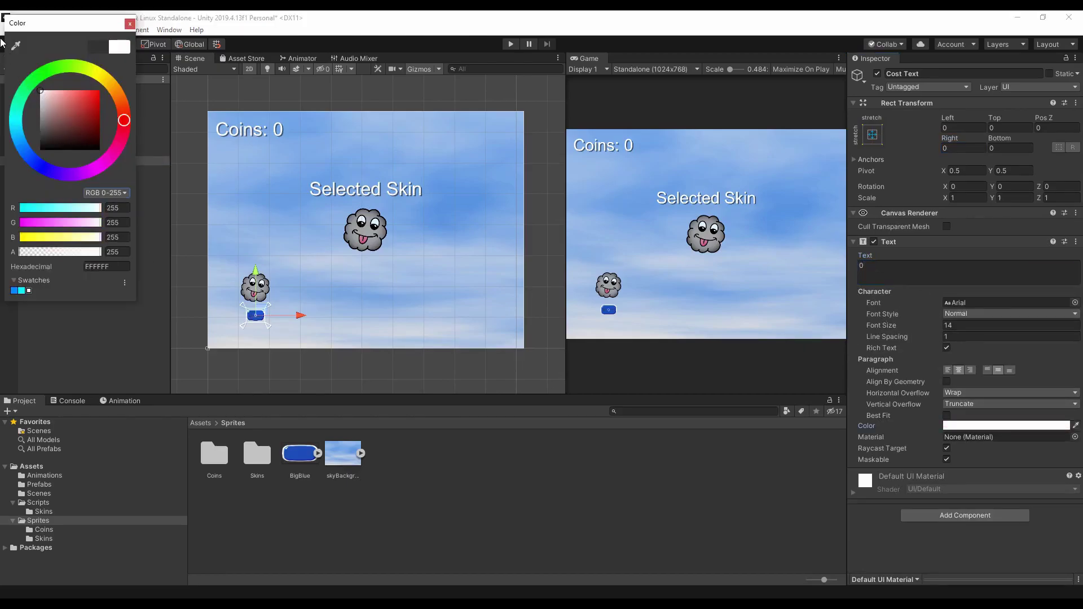
pyautogui.click(128, 24)
pyautogui.click(981, 325)
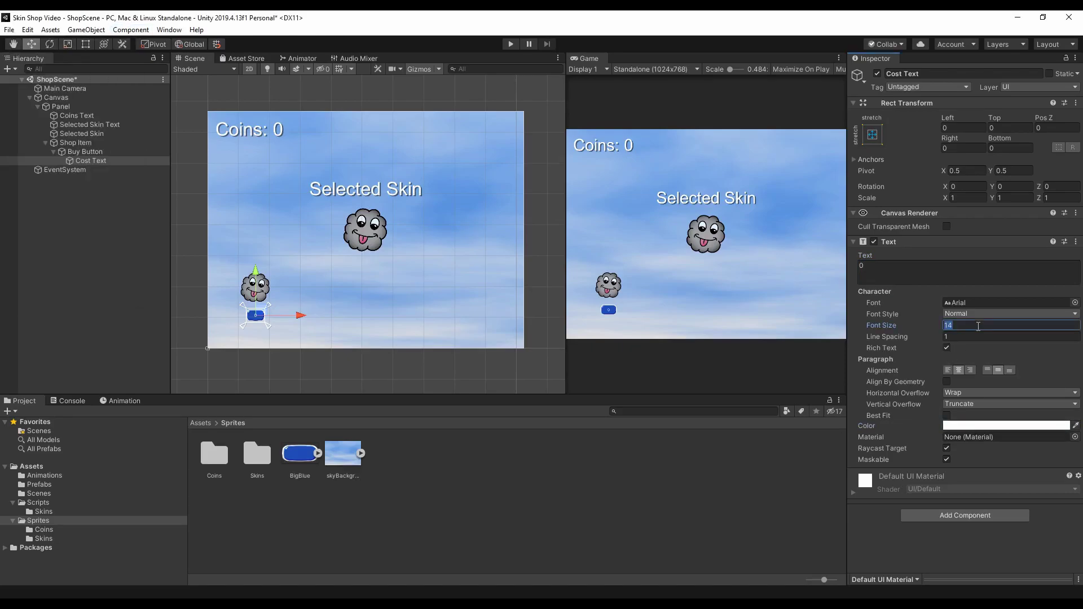
pyautogui.write('20')
# Add a Shadow to Cost Text with effect distance 2, -2
pyautogui.click(967, 516)
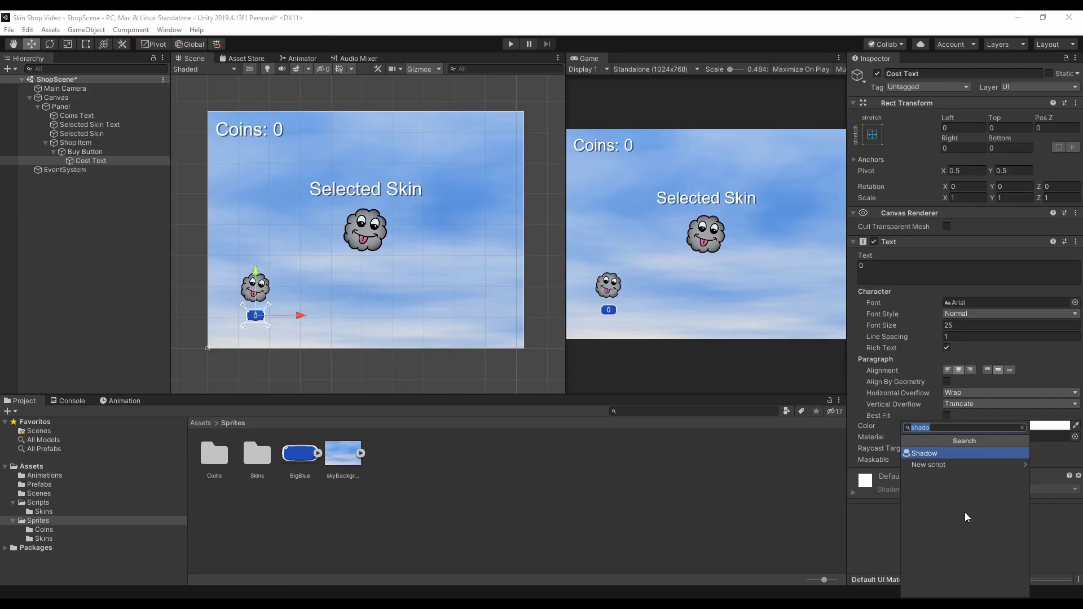
pyautogui.press('Return')
pyautogui.click(966, 511)
pyautogui.write('2')
pyautogui.press('Tab')
pyautogui.write('-')
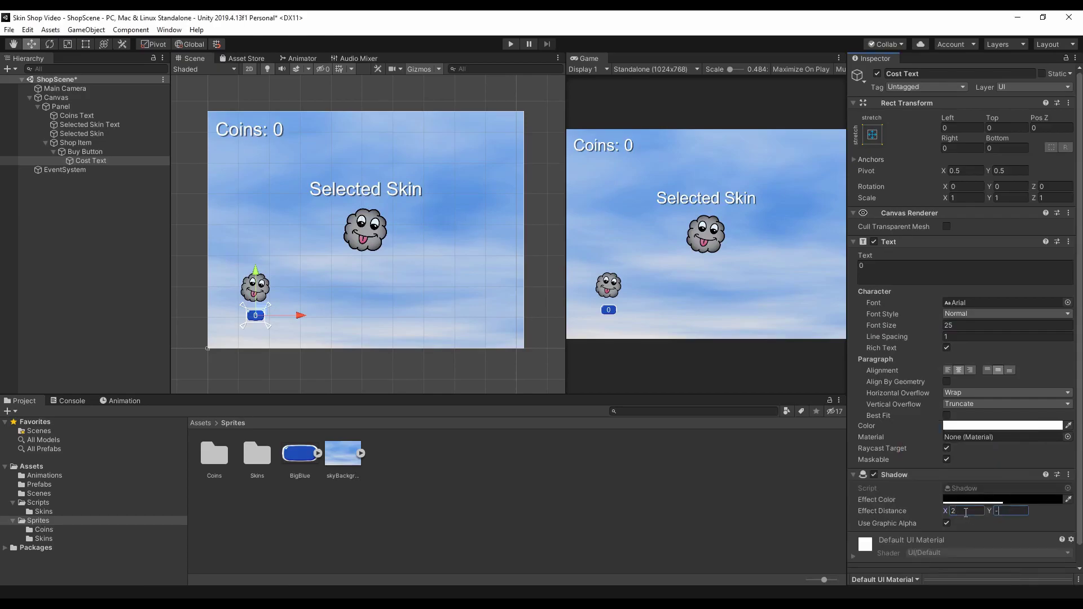
pyautogui.write('2')
pyautogui.click(941, 280)
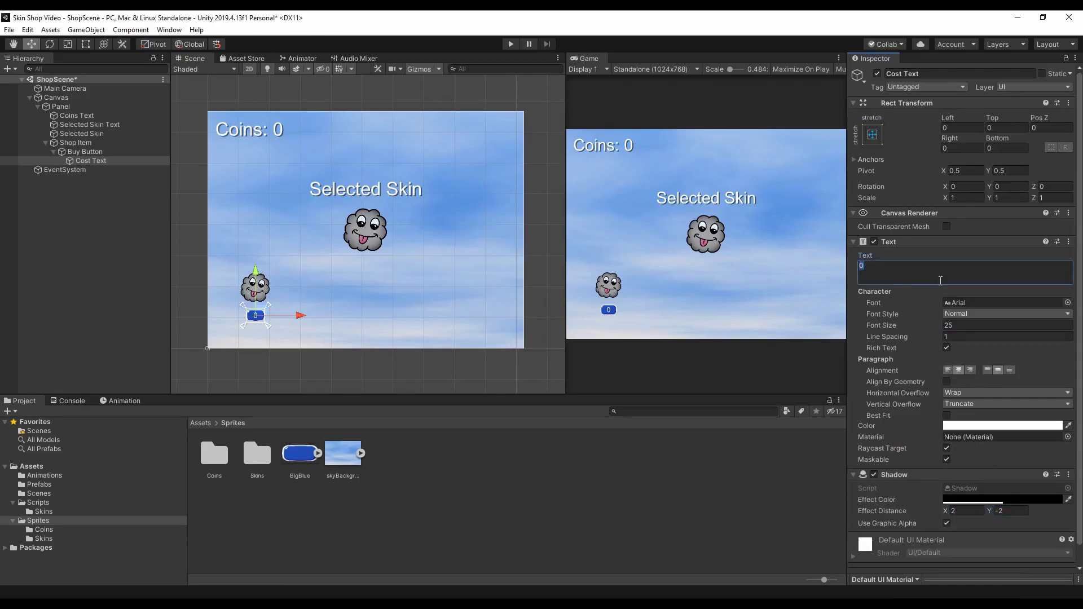
pyautogui.click(76, 142)
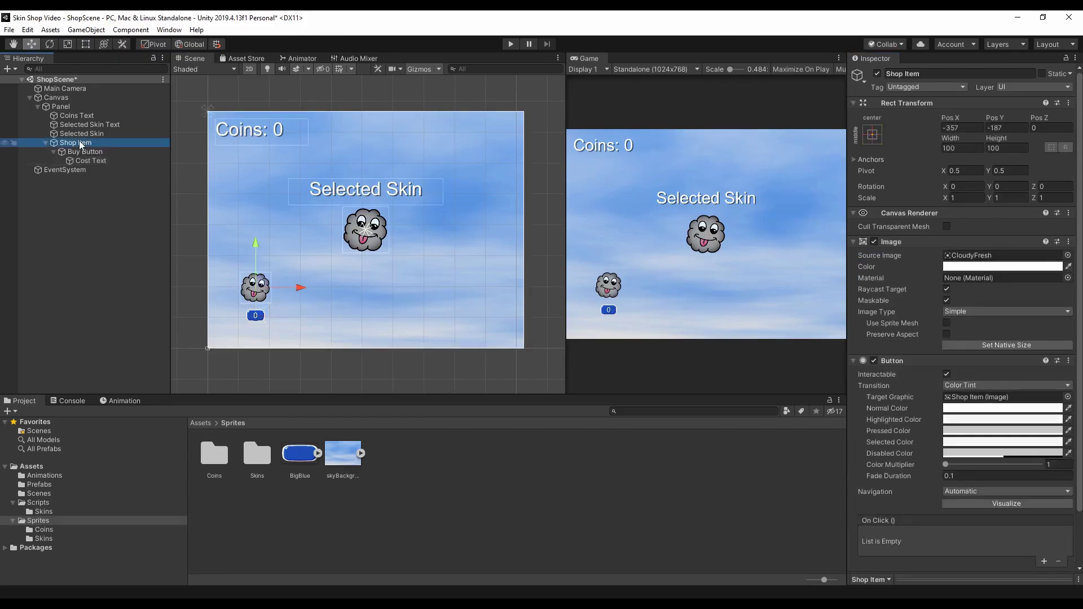
# Add the Skin Shop Item script component to Shop Item
pyautogui.click(853, 242)
pyautogui.click(974, 516)
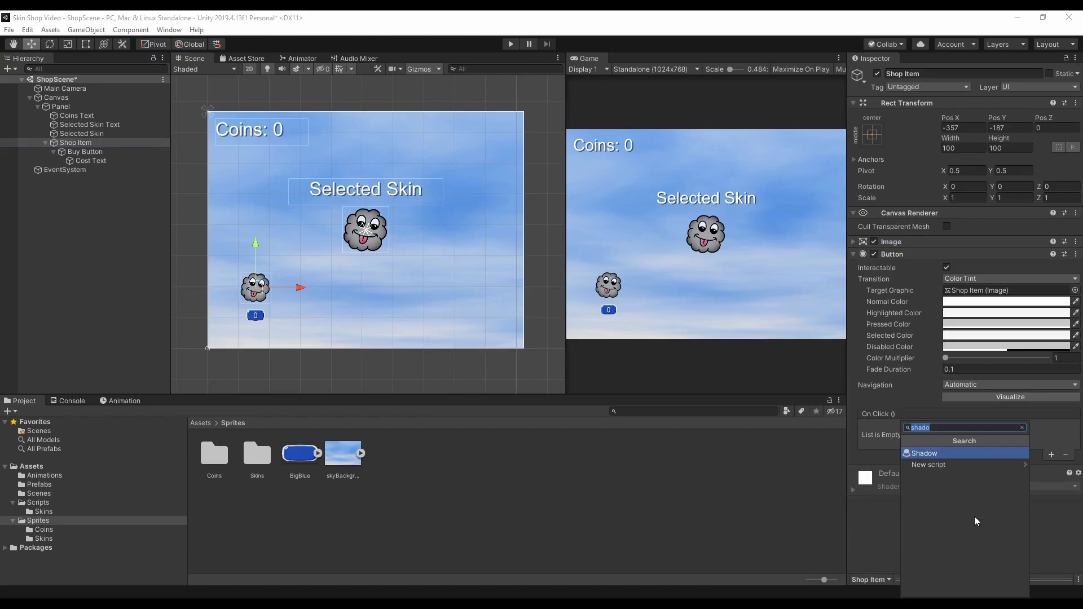
pyautogui.write('skinshop')
pyautogui.press('Return')
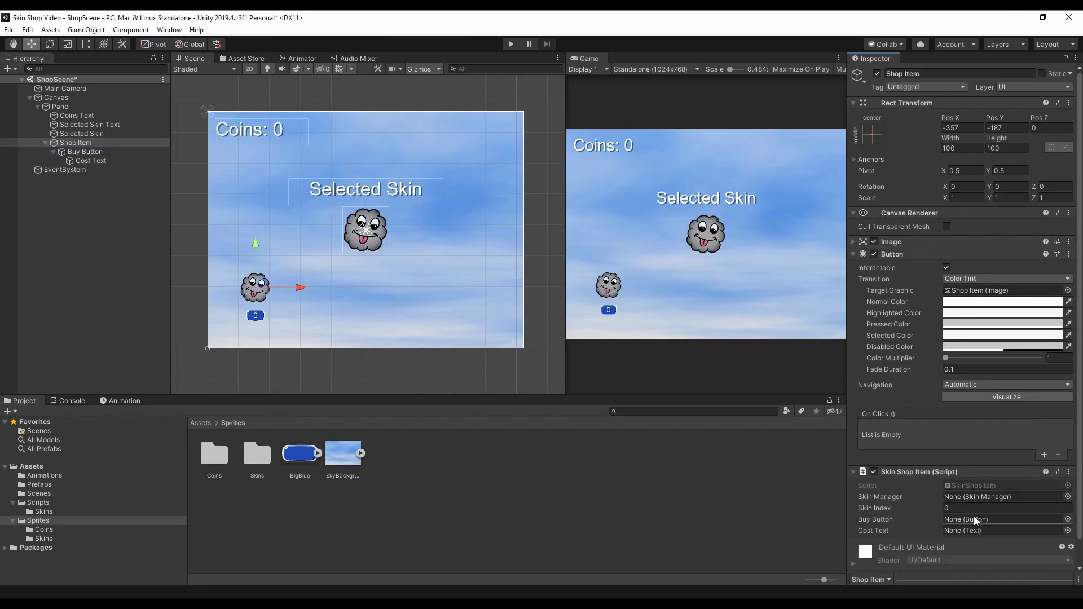
# Link the SkinManager asset, Buy Button and Cost Text into the script's fields
pyautogui.scroll(-2, 960, 485)
pyautogui.click(44, 539)
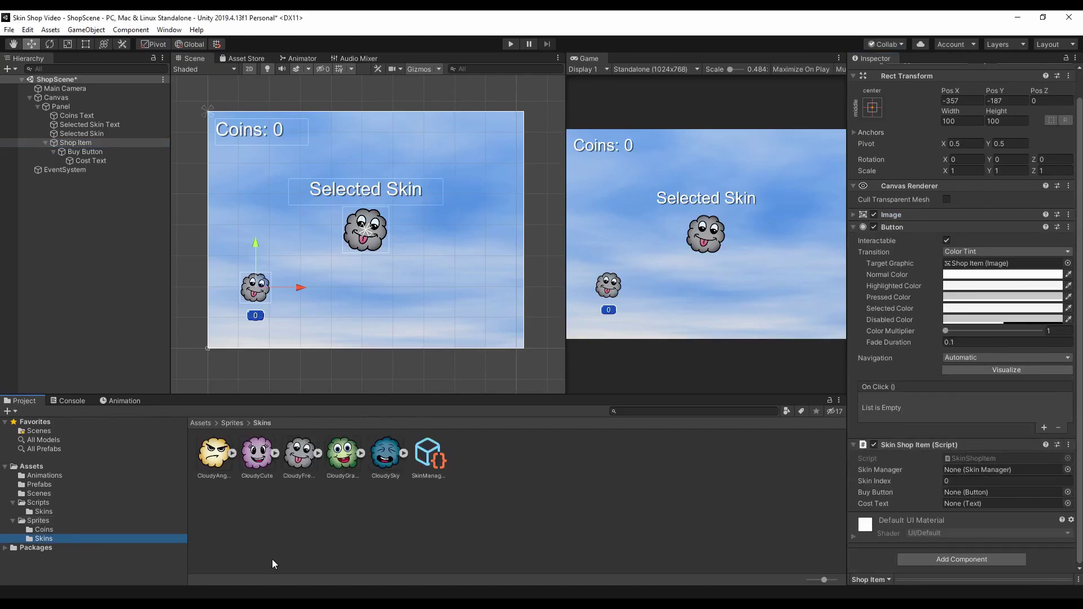
pyautogui.moveTo(425, 465); pyautogui.dragTo(983, 473)
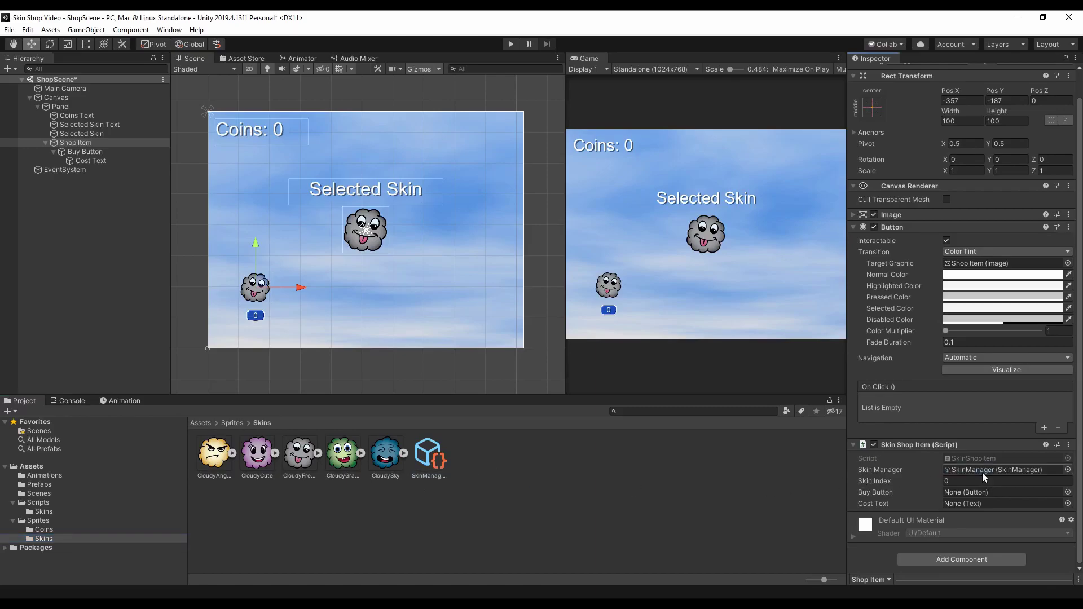
pyautogui.moveTo(74, 151); pyautogui.dragTo(966, 491)
pyautogui.moveTo(83, 158); pyautogui.dragTo(981, 503)
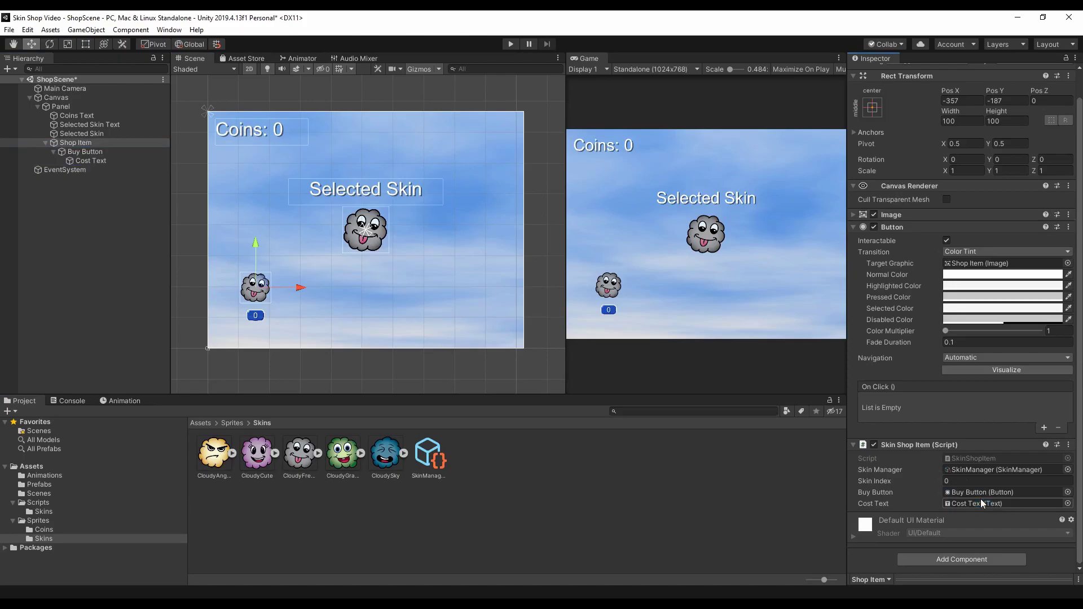
# Add an On Click event on Shop Item targeting itself that calls SkinShopItem.OnSkinPressed
pyautogui.click(1044, 428)
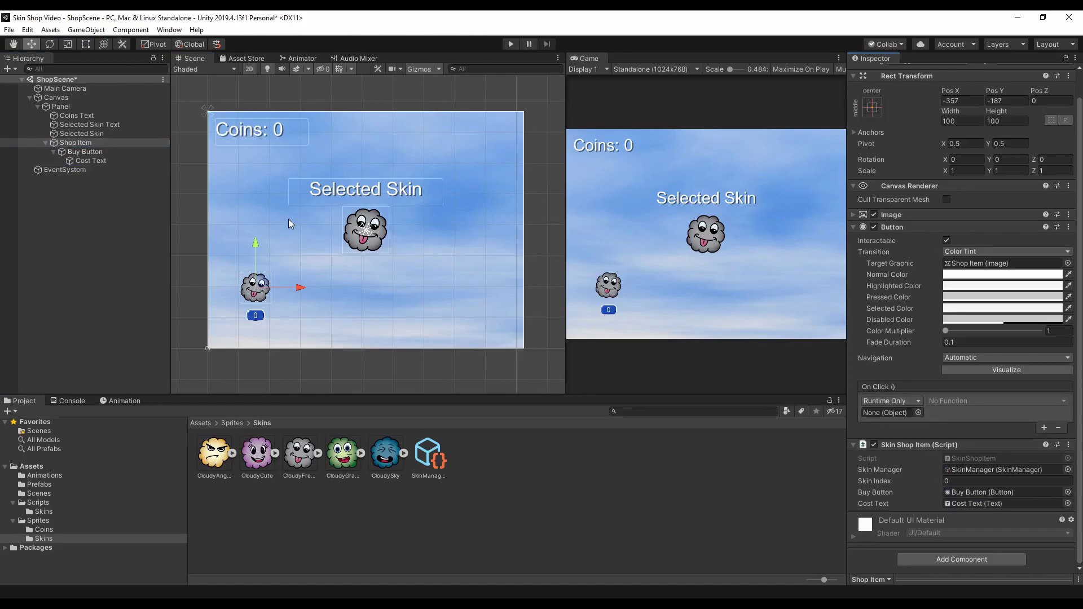
pyautogui.moveTo(99, 144); pyautogui.dragTo(898, 416)
pyautogui.click(919, 415)
pyautogui.click(738, 105)
pyautogui.click(1031, 404)
pyautogui.moveTo(934, 494)
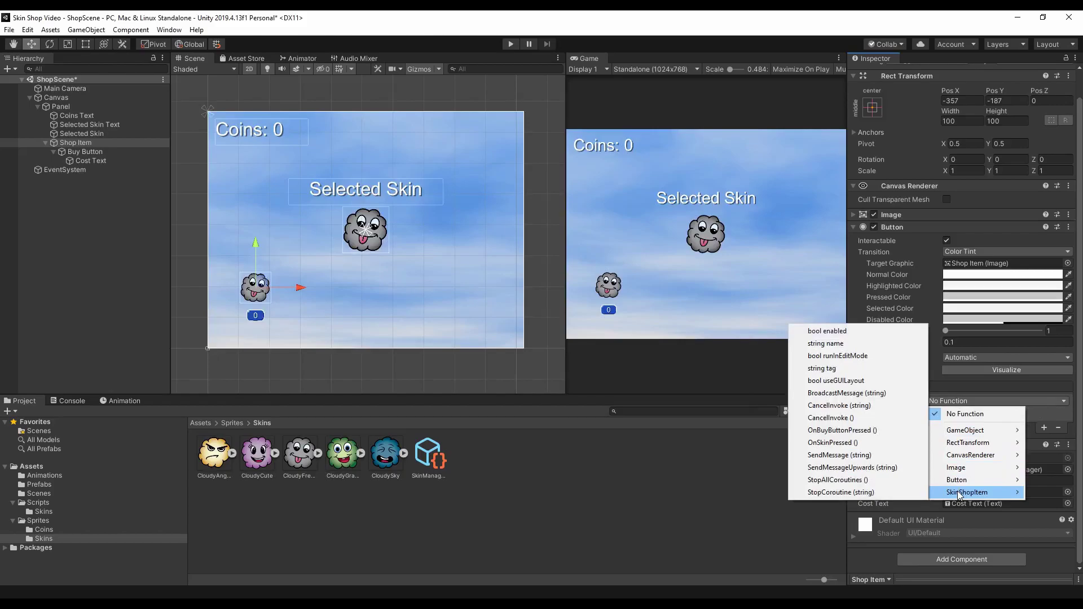
pyautogui.click(852, 442)
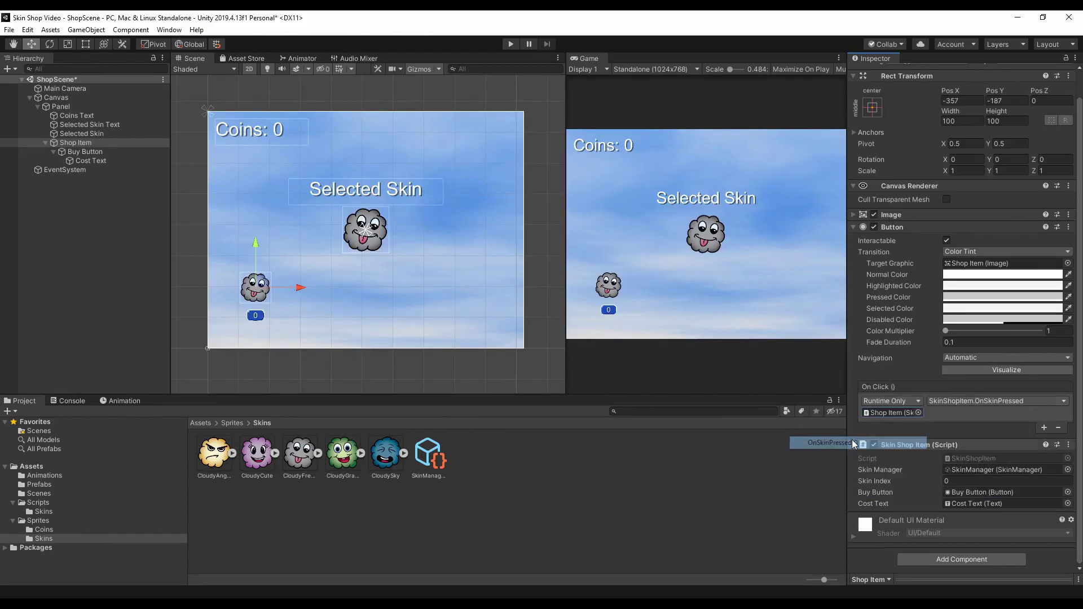
# Give the Buy Button an On Click event calling Shop Item's SkinShopItem.OnBuyButtonPressed
pyautogui.click(82, 152)
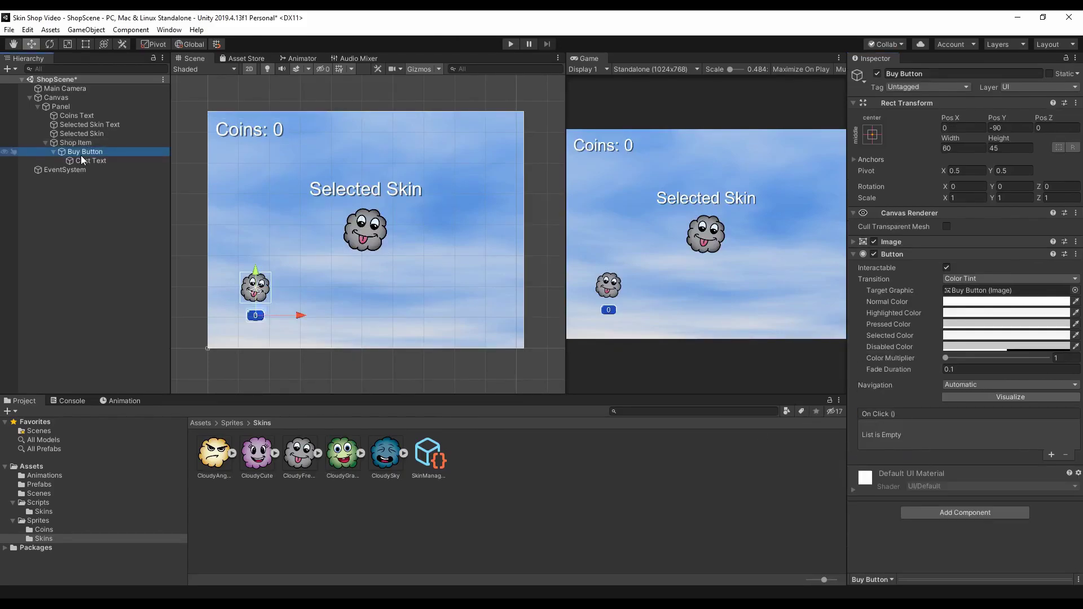
pyautogui.click(1052, 455)
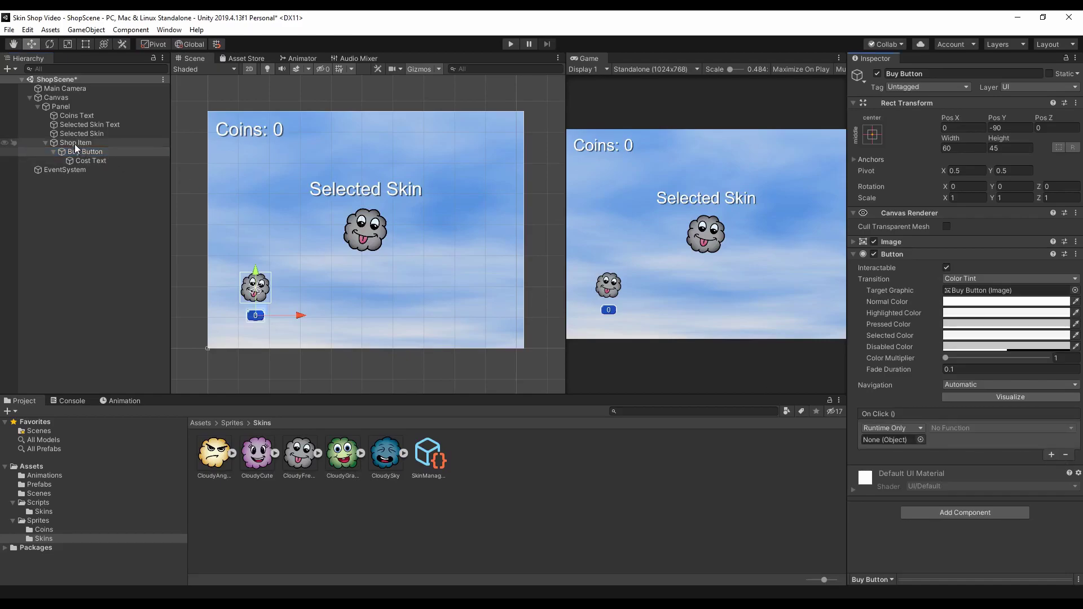
pyautogui.moveTo(75, 144); pyautogui.dragTo(905, 442)
pyautogui.click(950, 429)
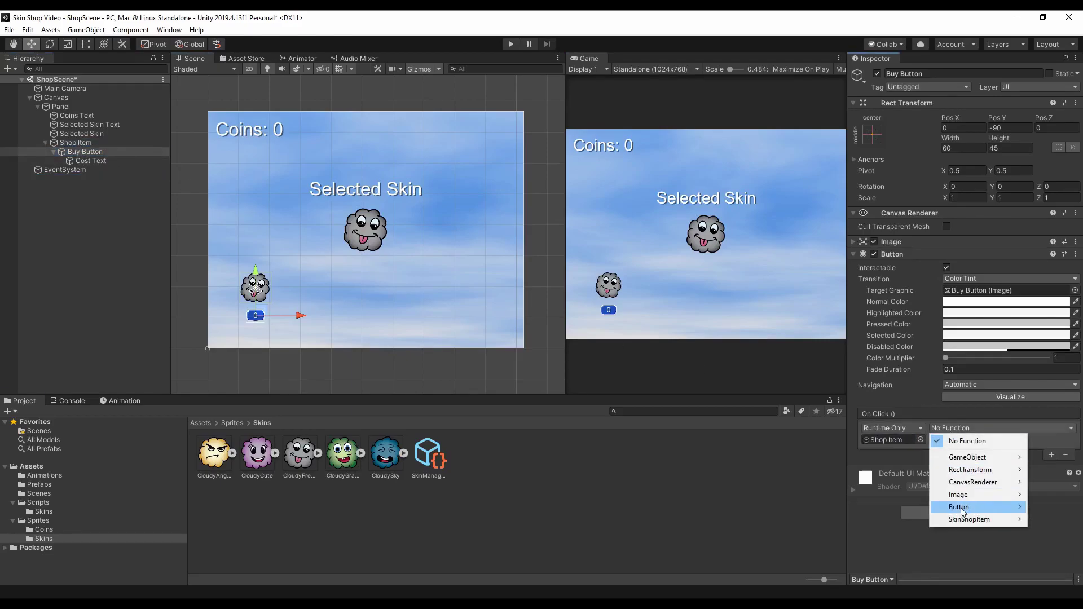
pyautogui.moveTo(970, 519)
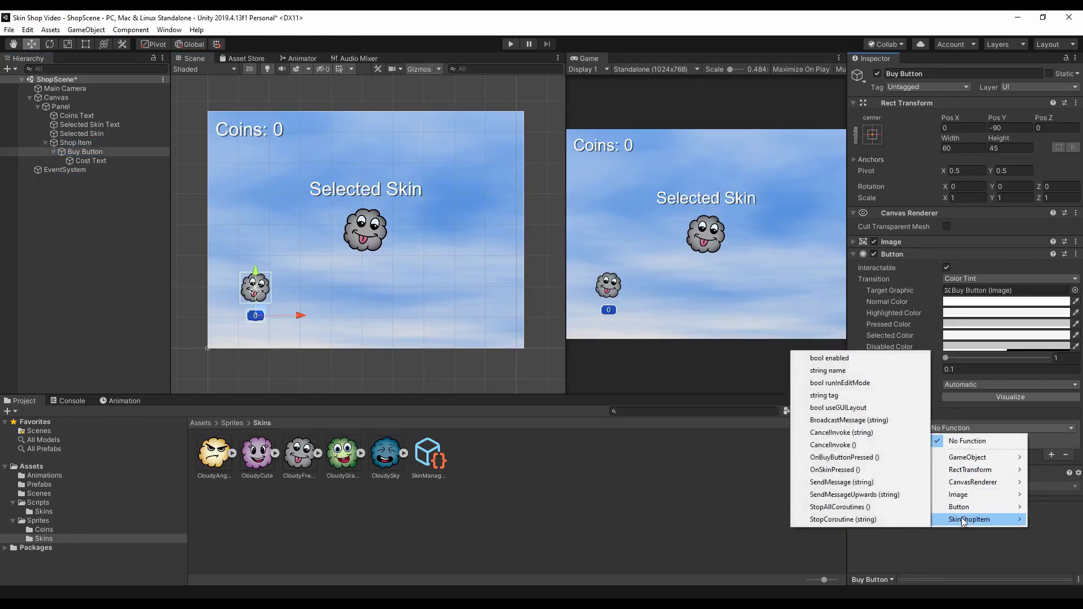
pyautogui.click(869, 457)
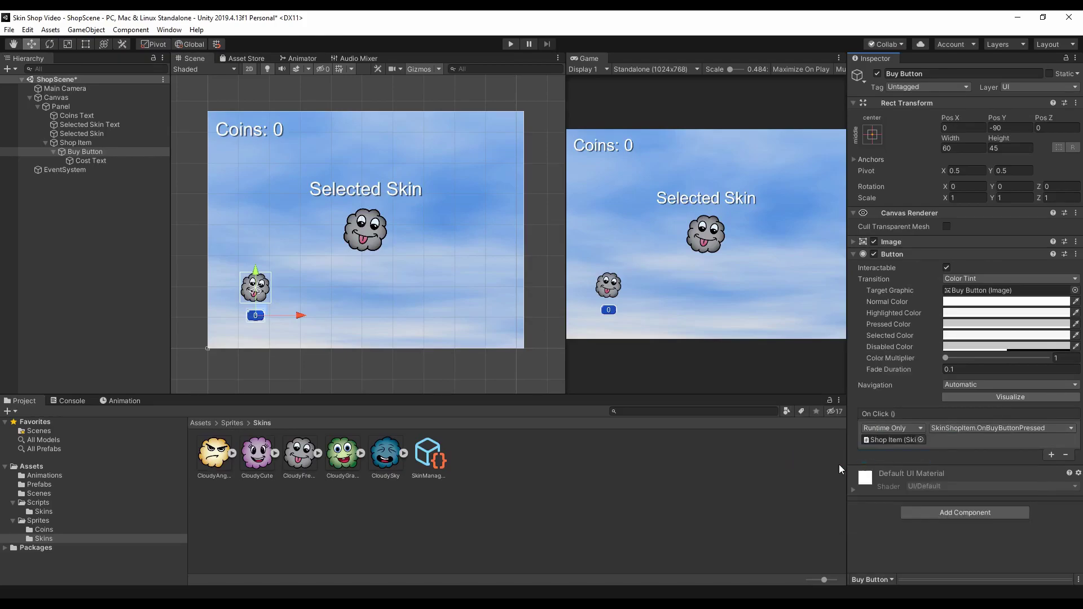
pyautogui.click(77, 144)
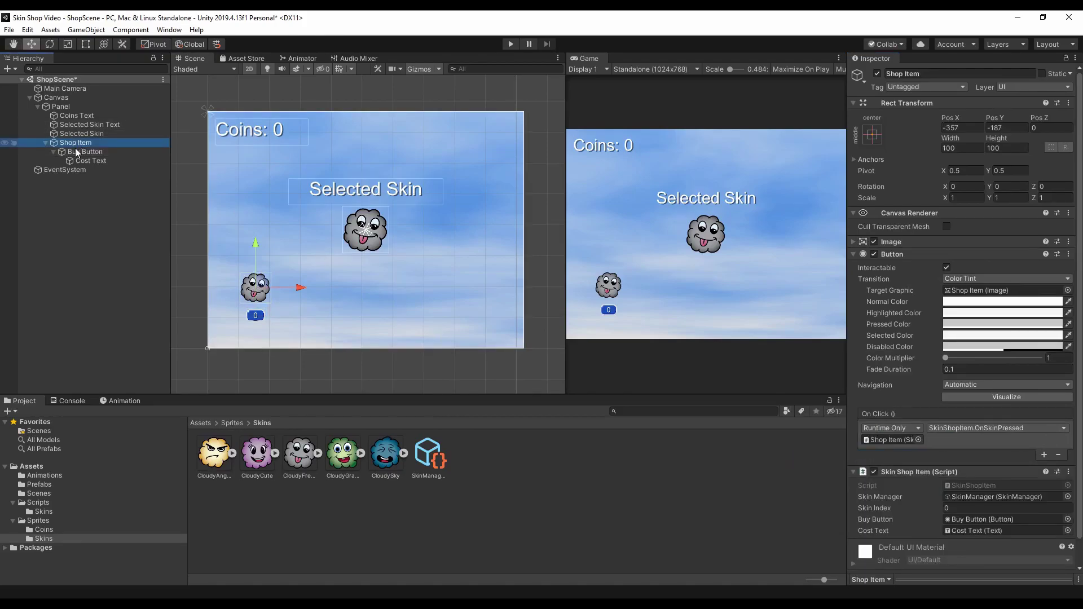
# Create an empty object named Shop Controller with its Transform reset to zero
pyautogui.rightClick(63, 217)
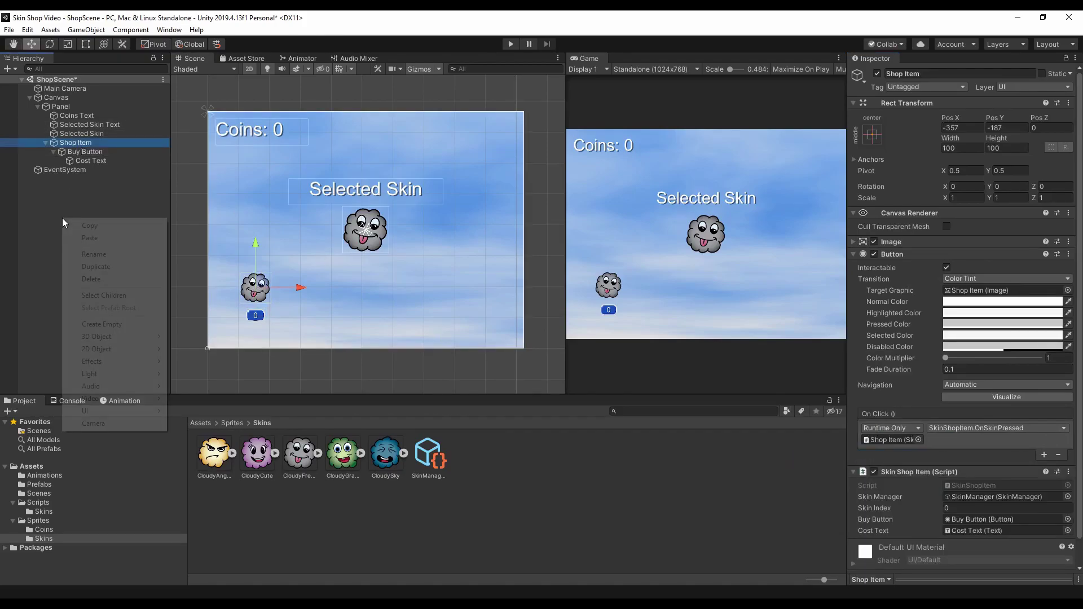
pyautogui.click(129, 325)
pyautogui.write('Shop Controller')
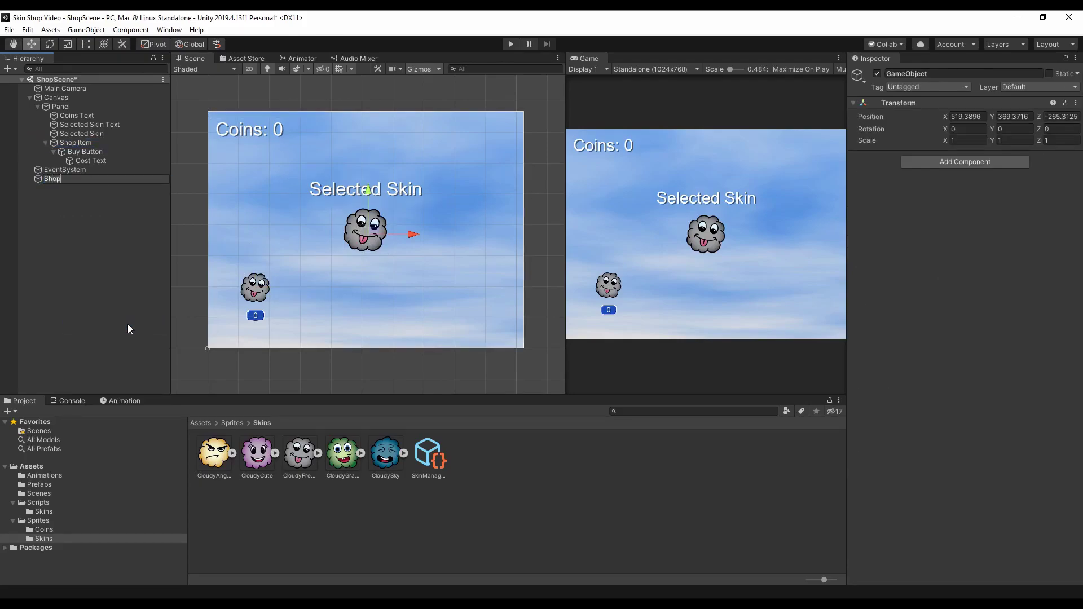
pyautogui.press('Return')
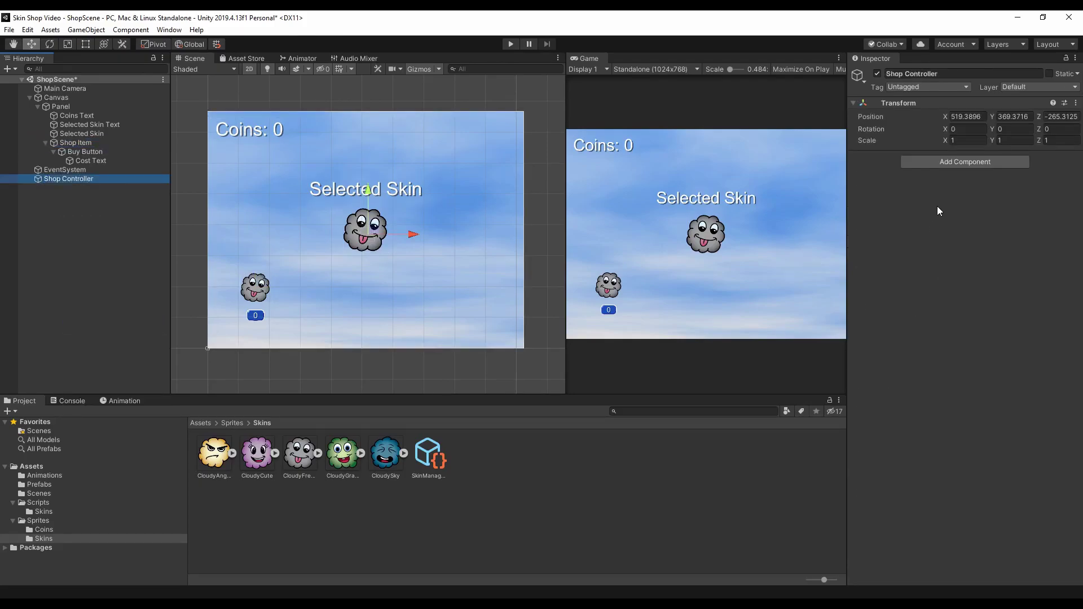
pyautogui.rightClick(910, 103)
pyautogui.click(919, 111)
# Add the ShopController script and link Selected Skin, Coins Text and the SkinManager asset
pyautogui.click(940, 163)
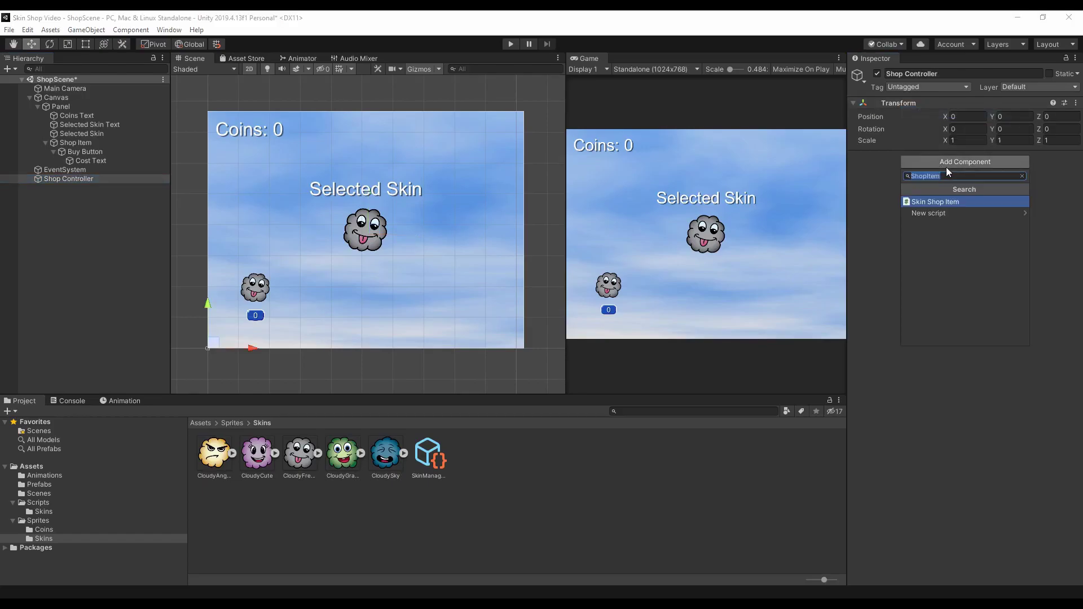
pyautogui.press('BackSpace')
pyautogui.write('ShopController')
pyautogui.press('Return')
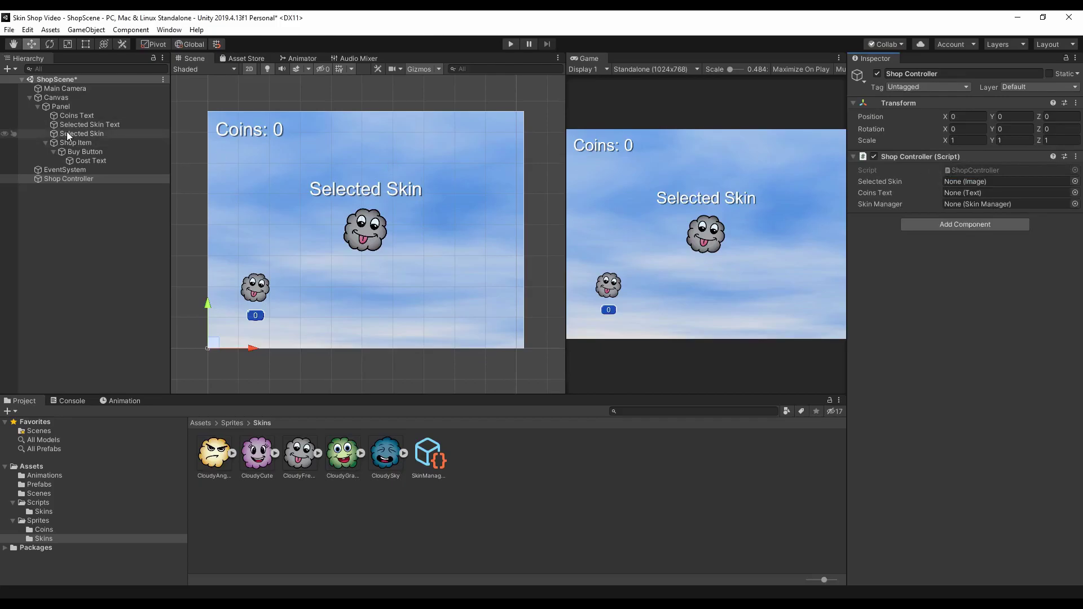
pyautogui.moveTo(67, 134); pyautogui.dragTo(969, 182)
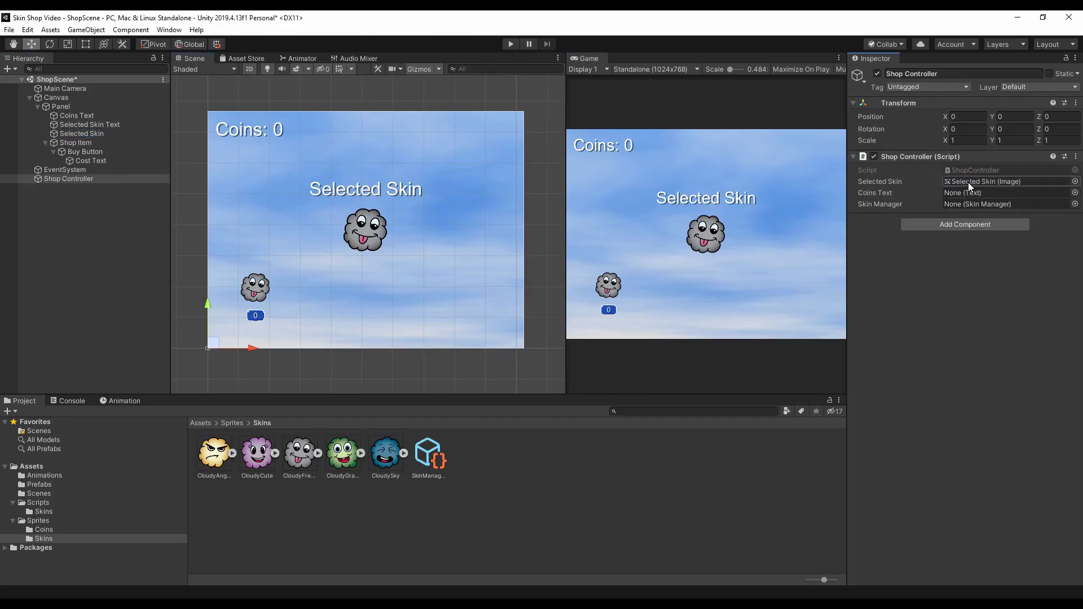
pyautogui.moveTo(73, 114); pyautogui.dragTo(961, 188)
pyautogui.moveTo(435, 468); pyautogui.dragTo(976, 205)
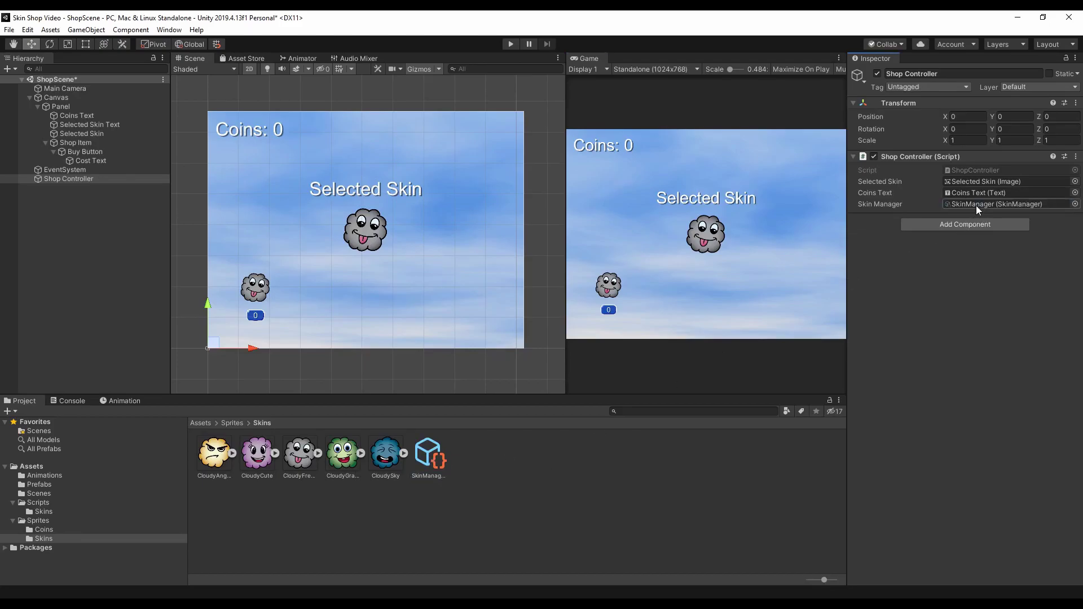
pyautogui.click(46, 143)
pyautogui.click(85, 143)
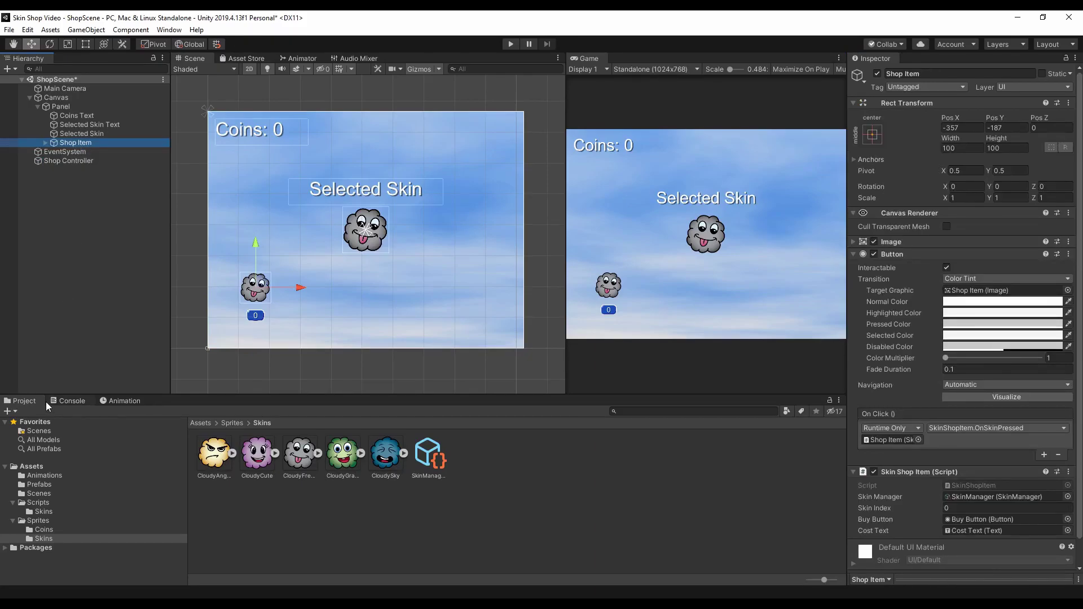
# Save Shop Item as a prefab in Prefabs and drag its copies into a row of five
pyautogui.click(38, 485)
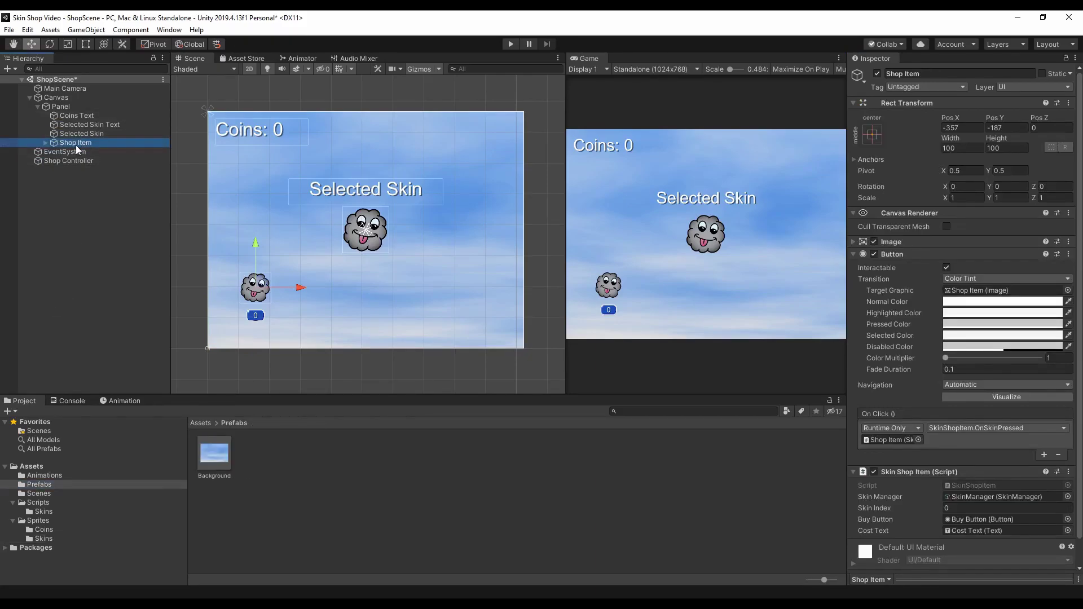
pyautogui.moveTo(76, 145); pyautogui.dragTo(253, 455)
pyautogui.moveTo(299, 289); pyautogui.dragTo(408, 289)
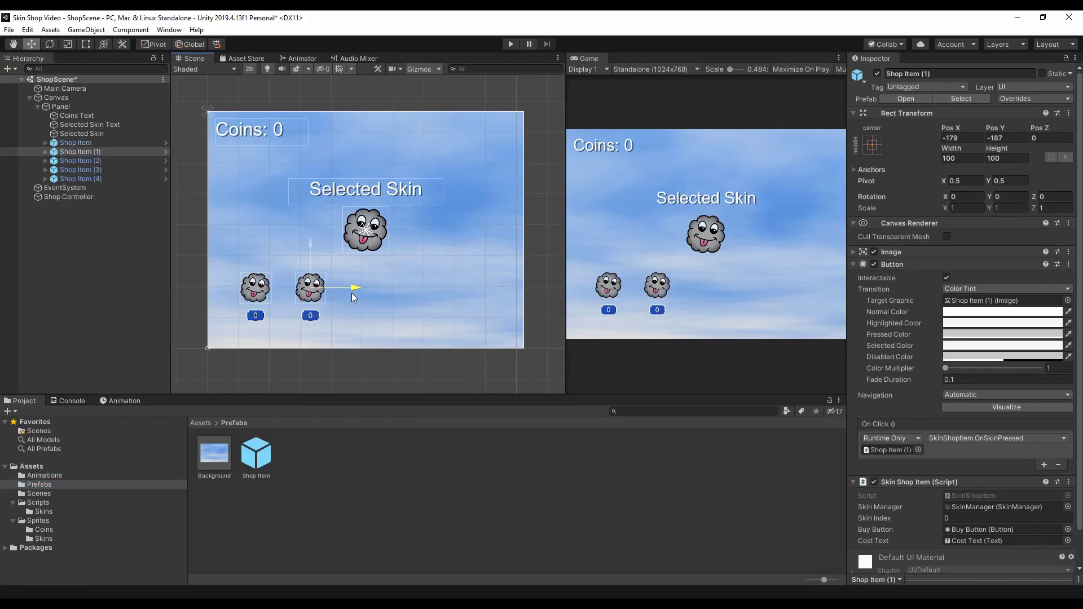
pyautogui.click(80, 161)
pyautogui.click(80, 170)
pyautogui.moveTo(302, 287); pyautogui.dragTo(459, 292)
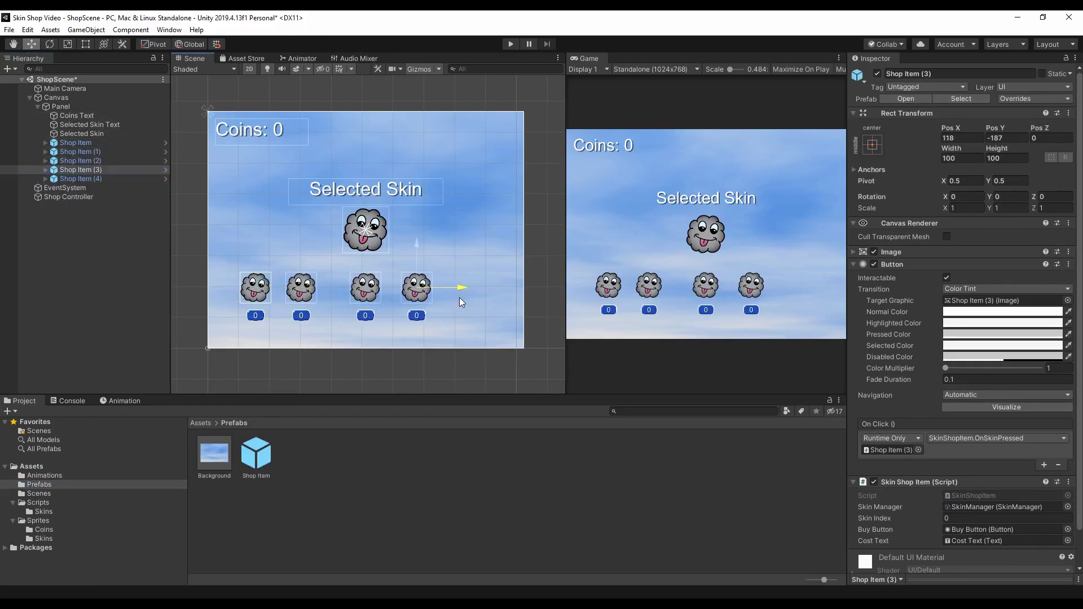
pyautogui.click(132, 180)
pyautogui.moveTo(300, 288); pyautogui.dragTo(515, 292)
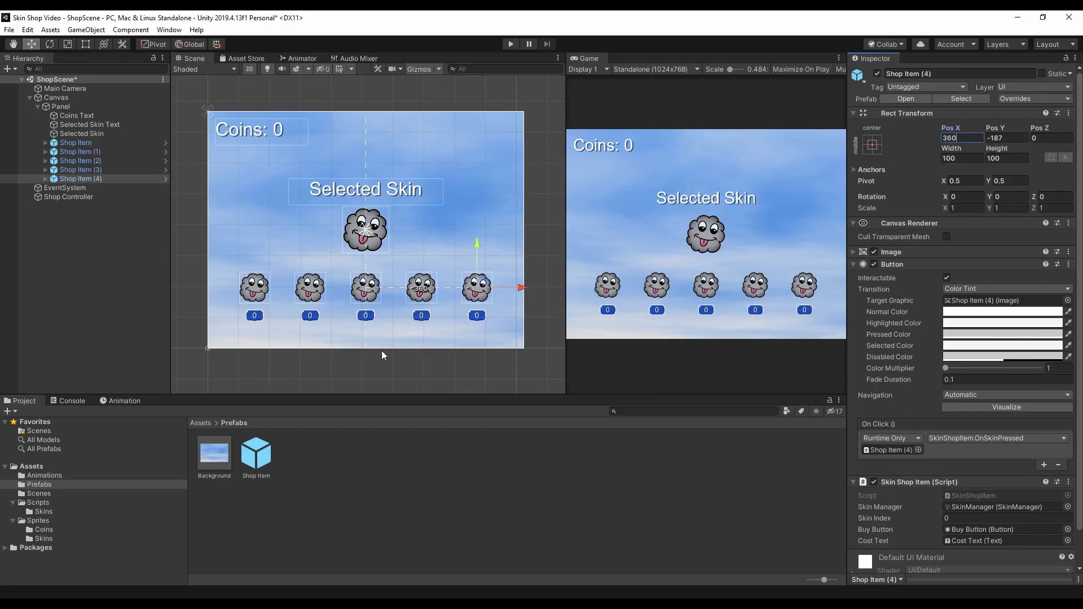
# Set Skin Index to 1 on Shop Item (1) and 2 on Shop Item (2)
pyautogui.click(316, 296)
pyautogui.scroll(-2, 987, 432)
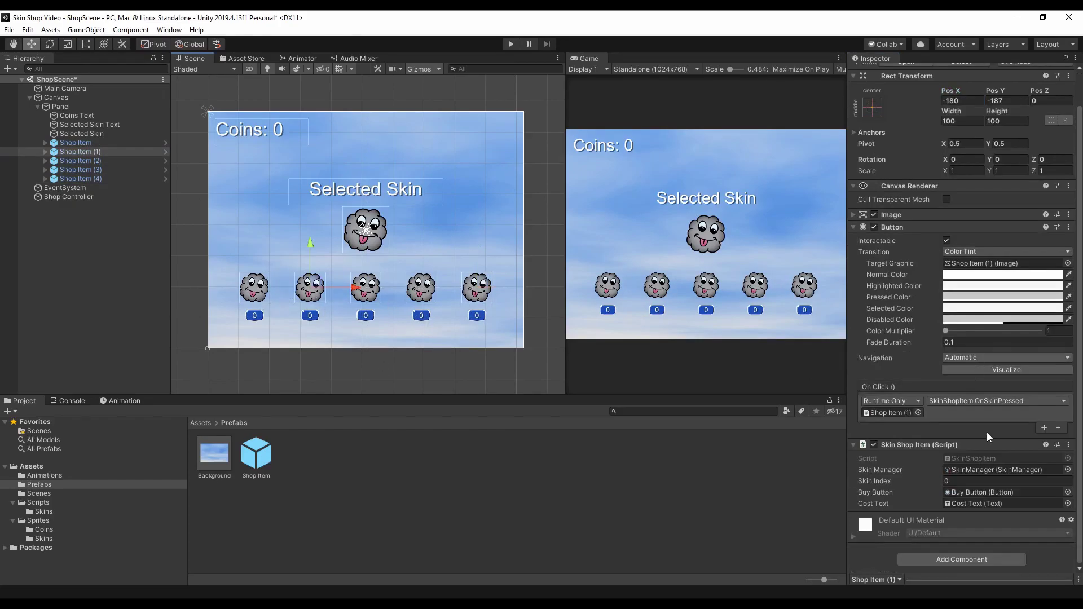
pyautogui.click(963, 481)
pyautogui.write('1')
pyautogui.click(367, 293)
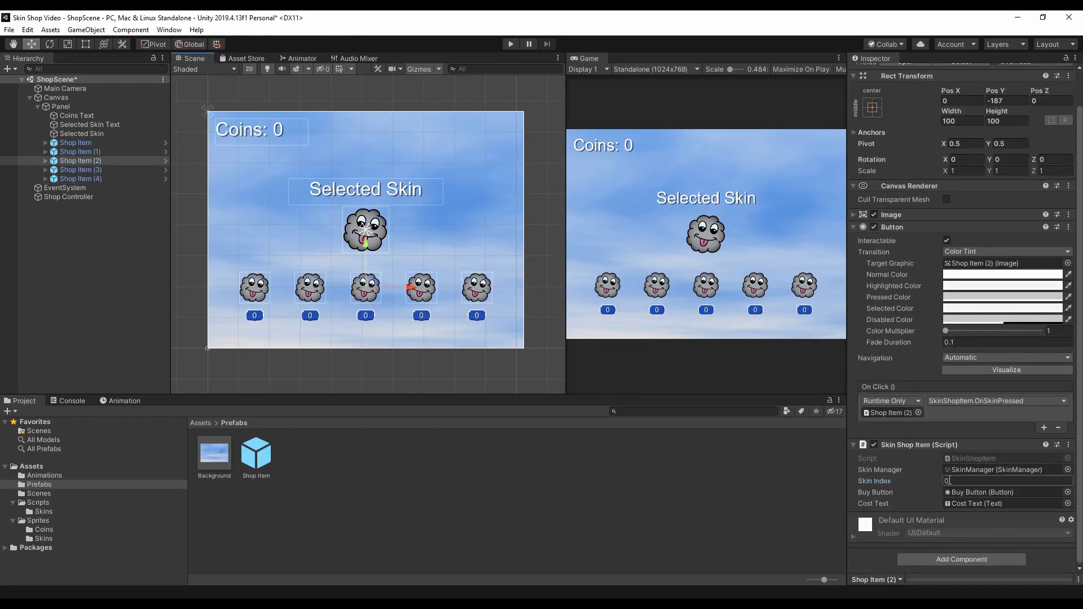
pyautogui.click(964, 481)
pyautogui.write('2')
# Set Skin Index to 3 and 4 on the last two shop items, then enter Play mode
pyautogui.click(429, 302)
pyautogui.click(964, 481)
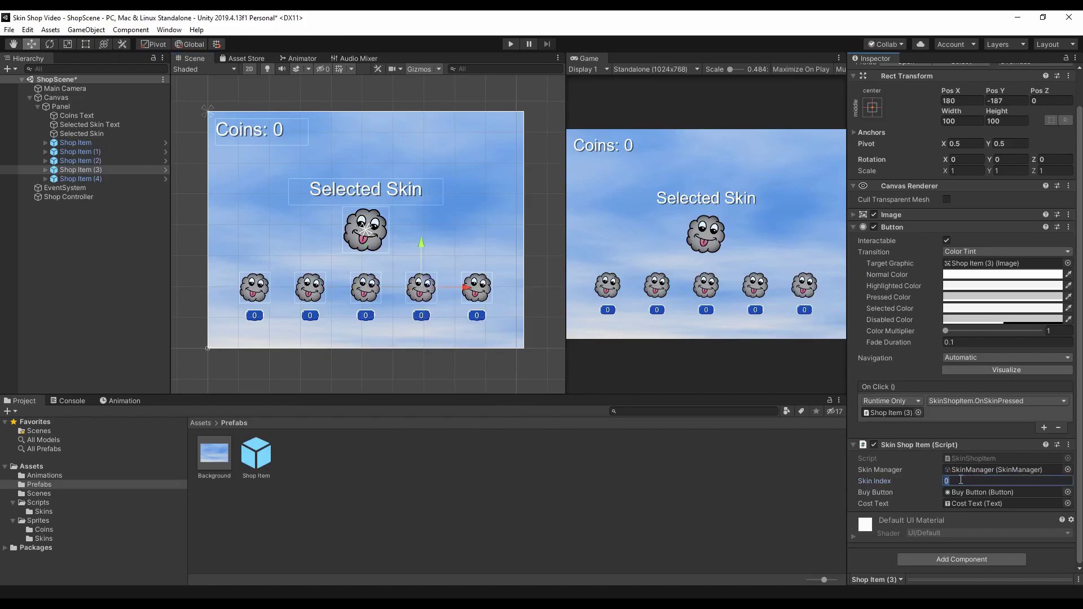
pyautogui.write('3')
pyautogui.click(484, 299)
pyautogui.click(984, 482)
pyautogui.write('4')
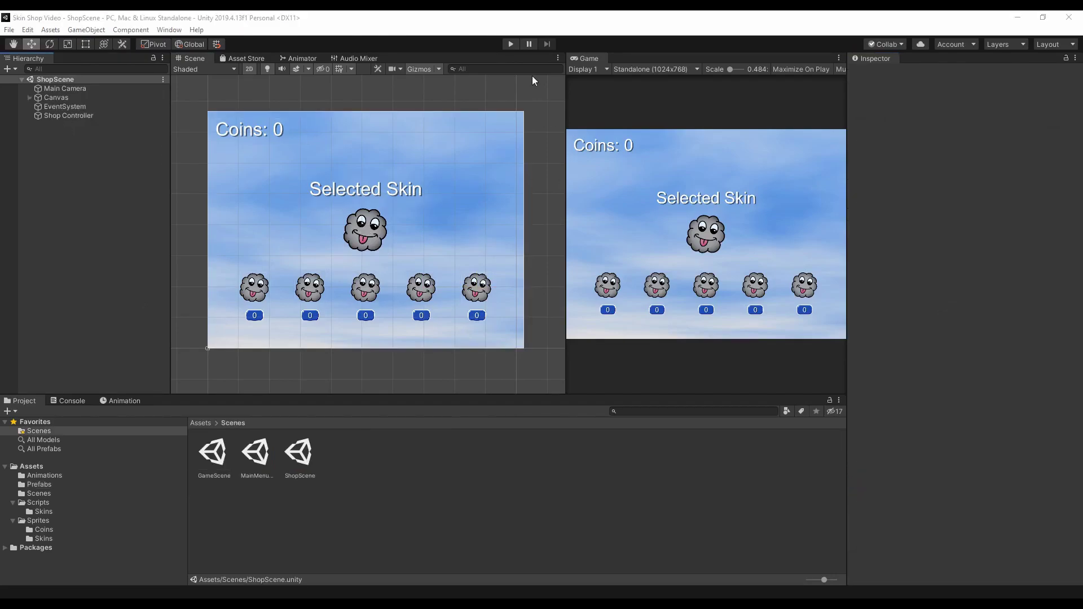
pyautogui.click(510, 44)
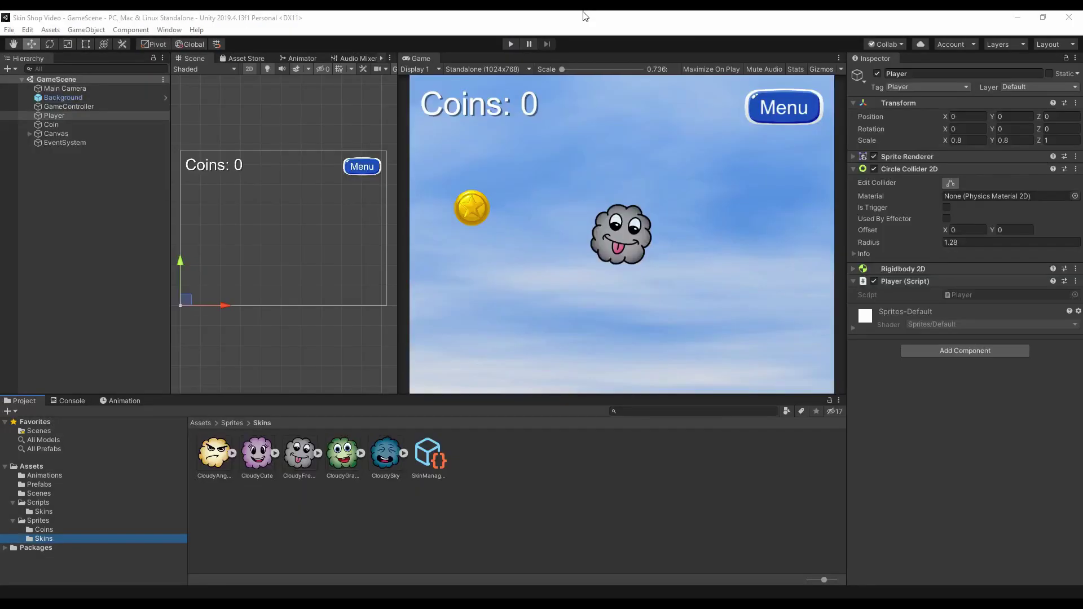
# Select the Player in GameScene and bring up Player.cs in Visual Studio Code
pyautogui.rightClick(587, 16)
pyautogui.click(77, 269)
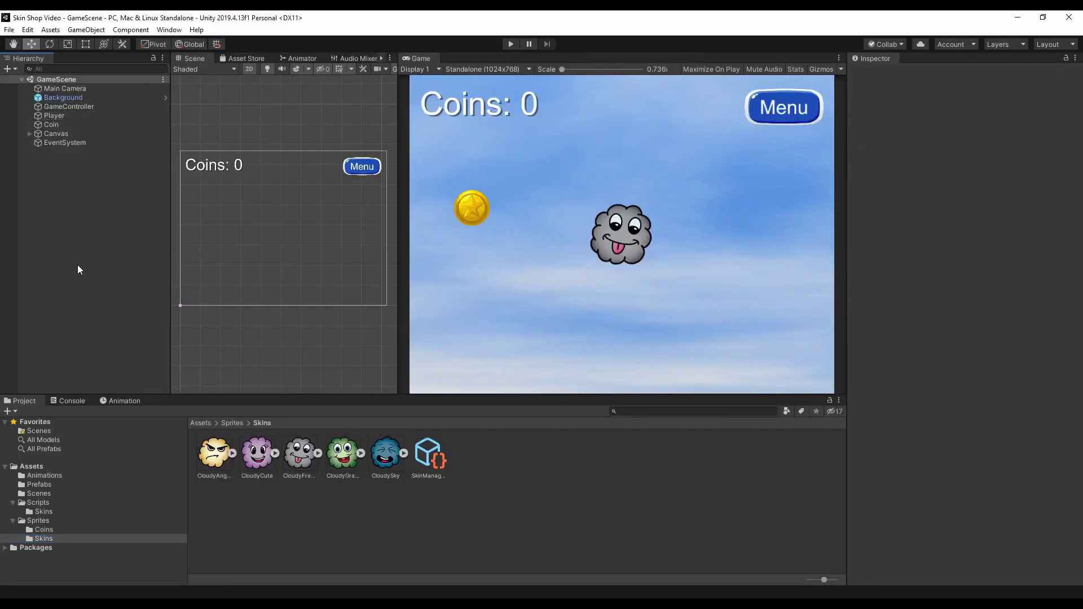
pyautogui.click(55, 115)
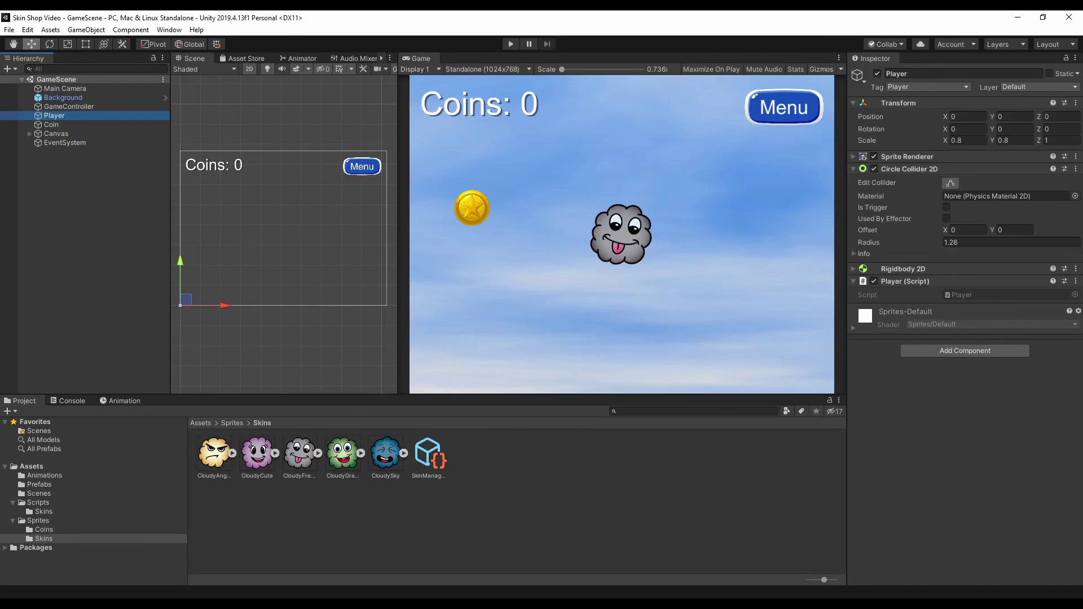
pyautogui.hotkey('alt', 'Tab')
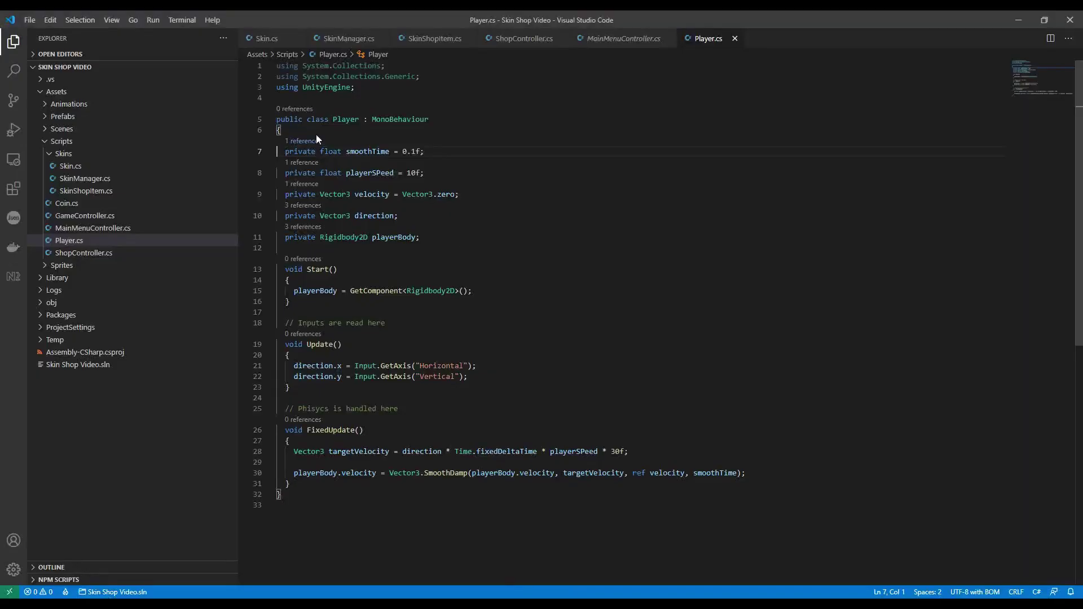
# Add a [SerializeField] private SkinManager skinManager field to the Player class
pyautogui.click(317, 135)
pyautogui.press('Return')
pyautogui.write('[Se')
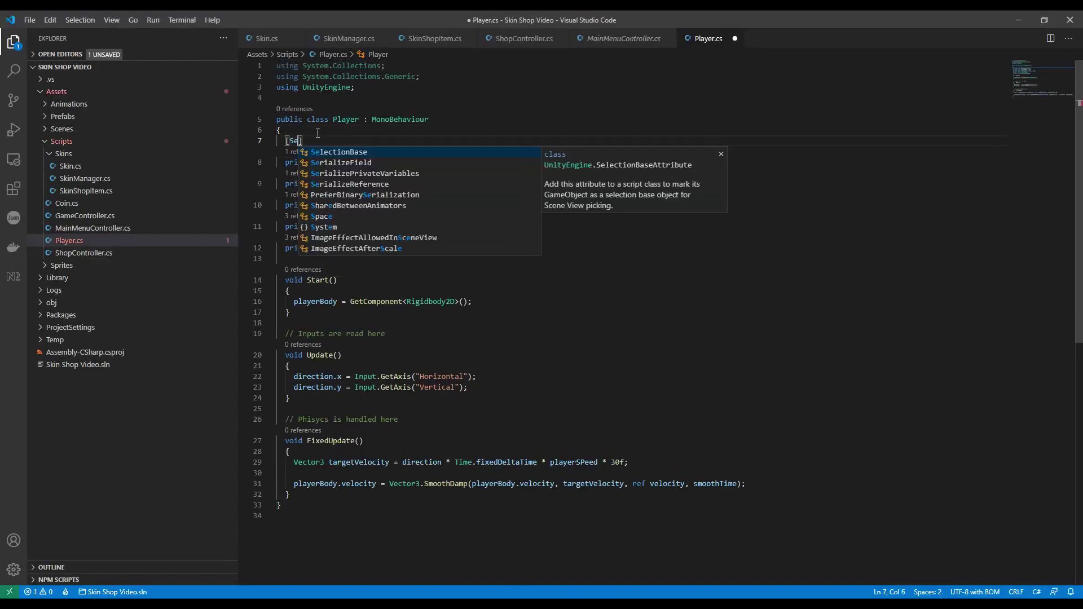
pyautogui.write('ria')
pyautogui.press('Tab')
pyautogui.write('] pri')
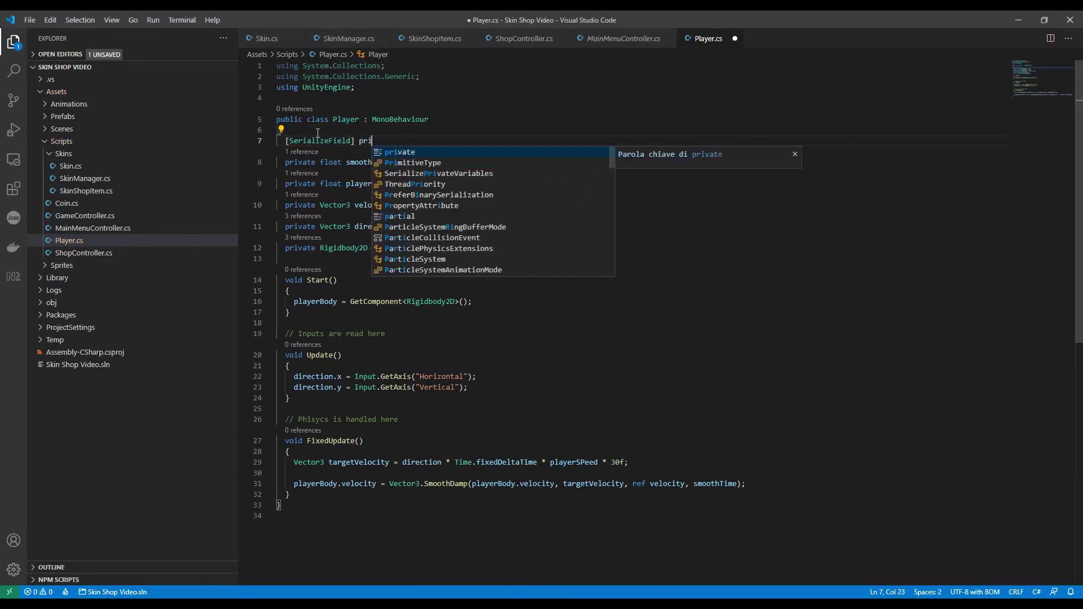
pyautogui.press('Tab')
pyautogui.write('Skin')
pyautogui.press('Tab')
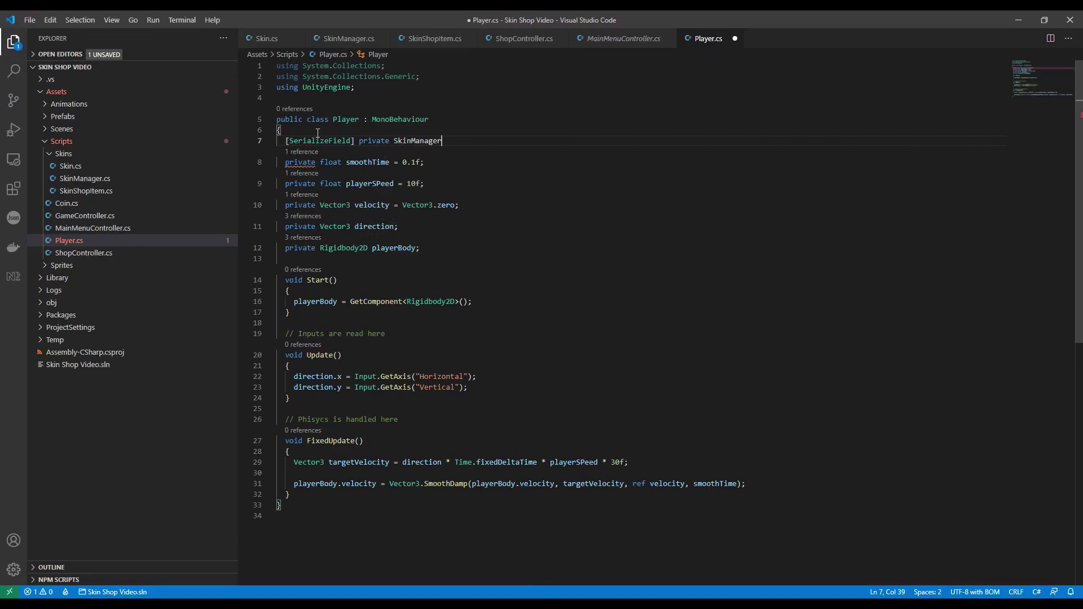
pyautogui.write('skin')
pyautogui.press('Tab')
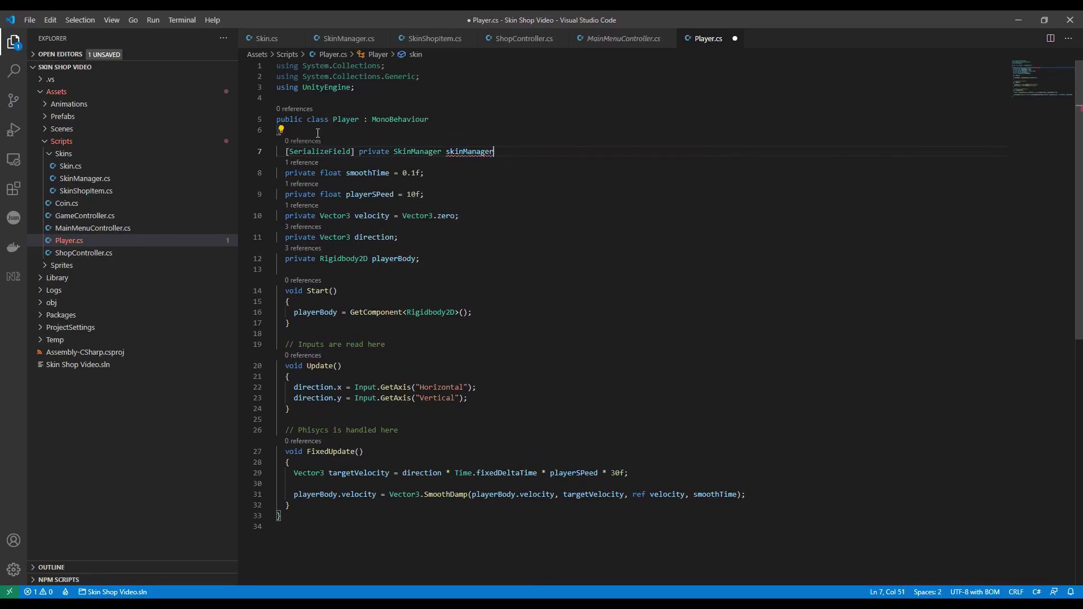
pyautogui.write(';')
pyautogui.doubleClick(464, 146)
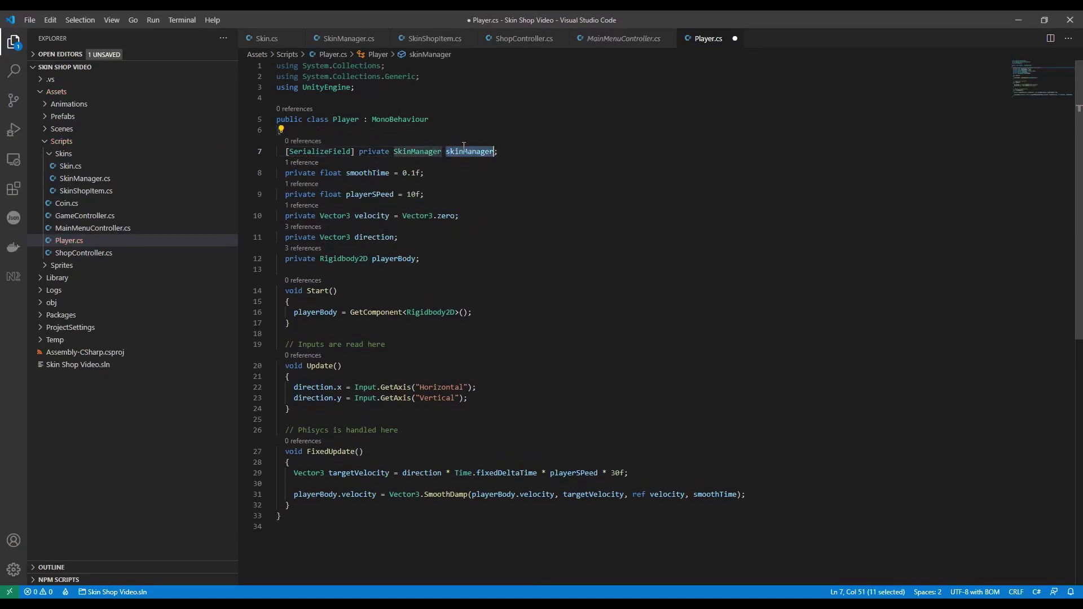
# In Start, set GetComponent<SpriteRenderer>().sprite = skinManager.GetSelectedSkin().sprite and save Player.cs
pyautogui.click(323, 301)
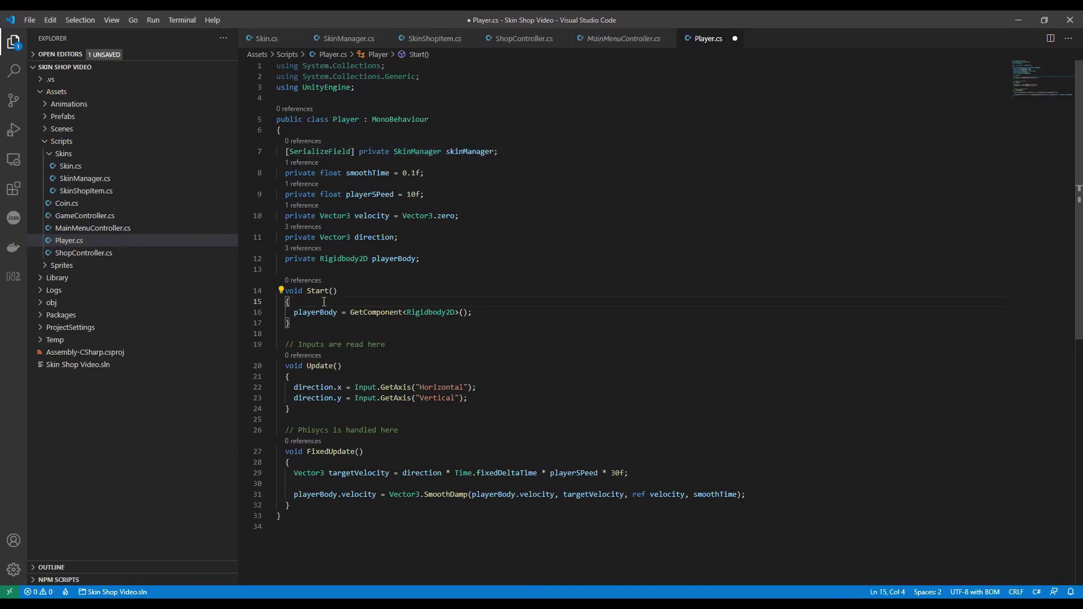
pyautogui.press('Return')
pyautogui.write('Ga')
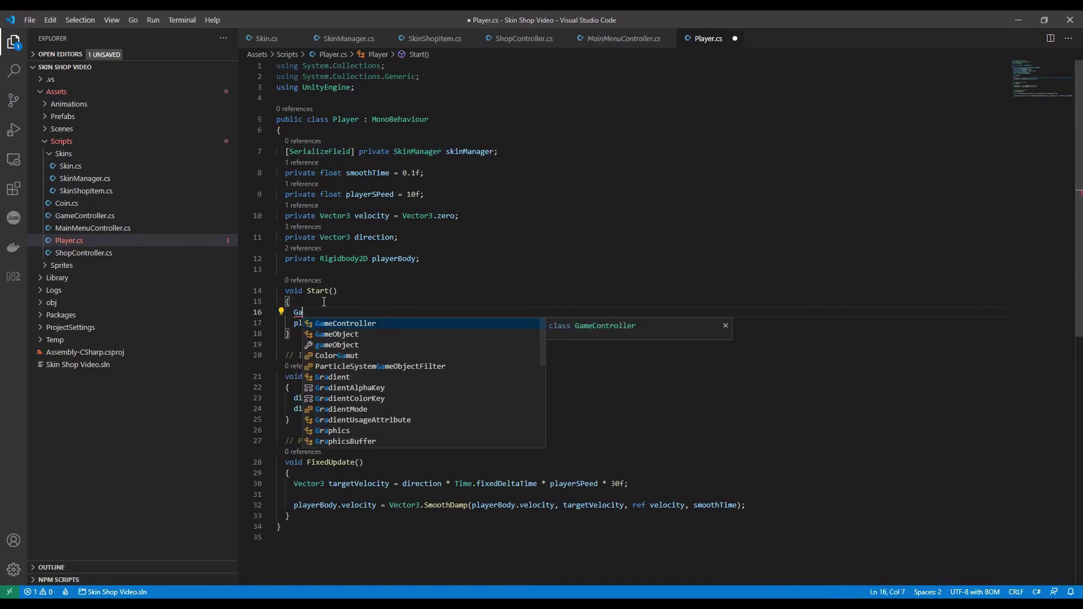
pyautogui.press('BackSpace')
pyautogui.write('etc')
pyautogui.press('Tab')
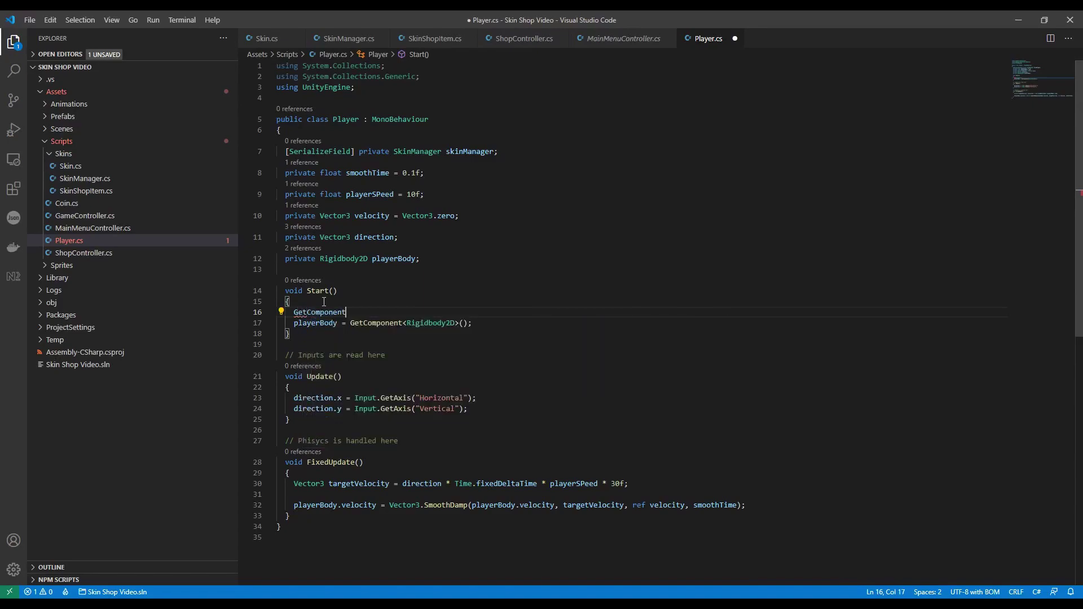
pyautogui.write('<SpriteR')
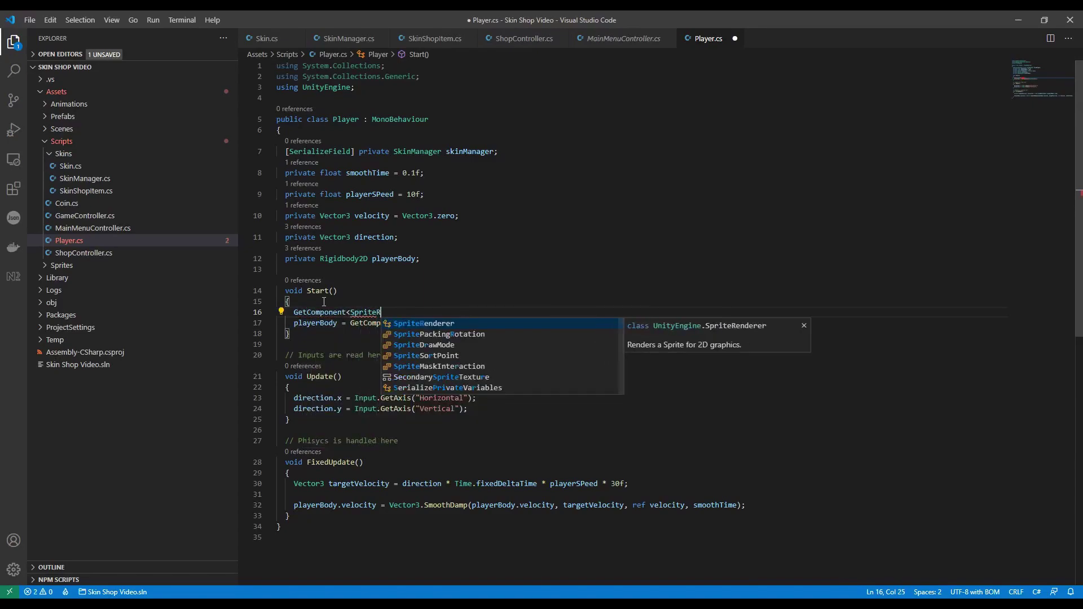
pyautogui.press('Tab')
pyautogui.write('>().st')
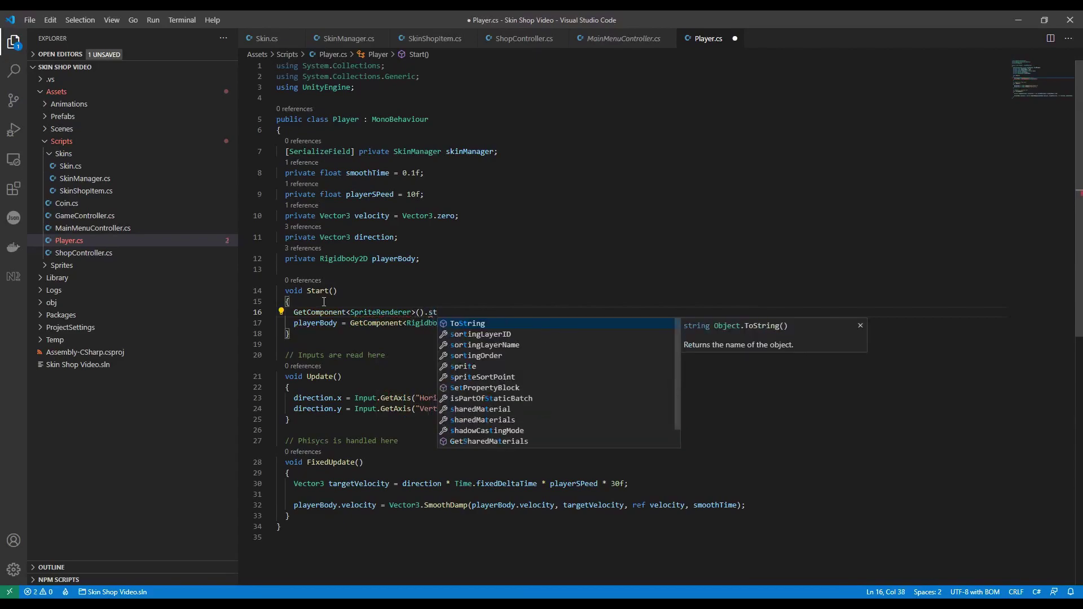
pyautogui.press('BackSpace')
pyautogui.write('pri')
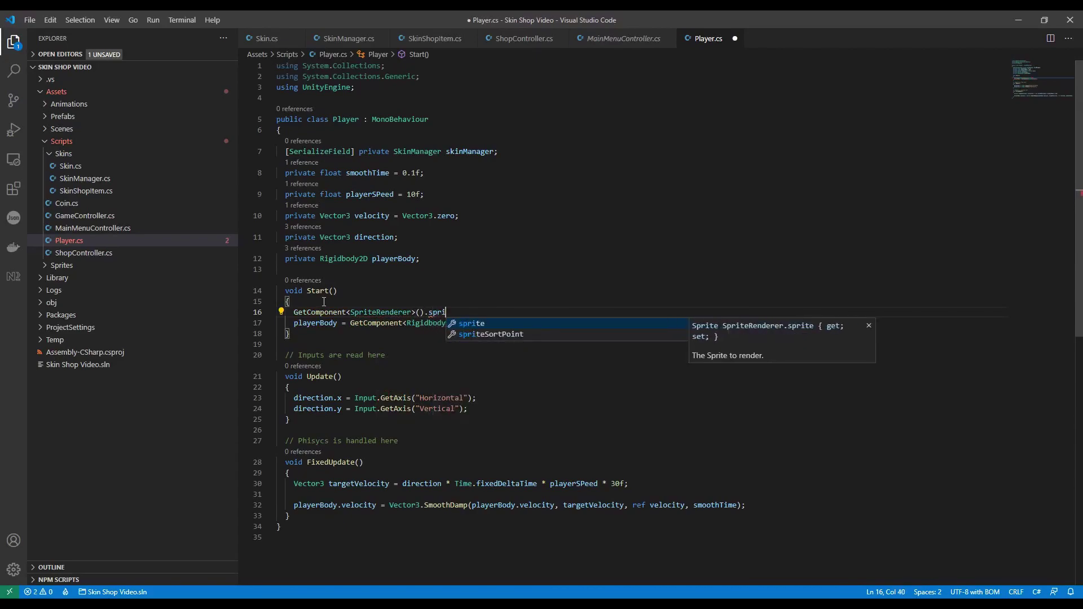
pyautogui.press('Tab')
pyautogui.write('= skinManager.get')
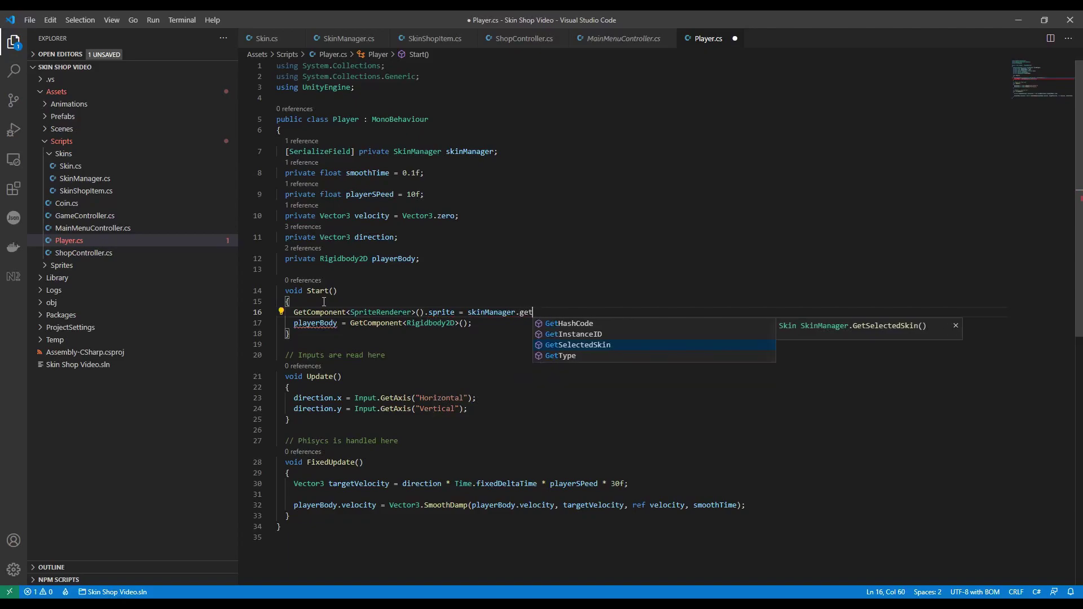
pyautogui.press('Tab')
pyautogui.write('().s')
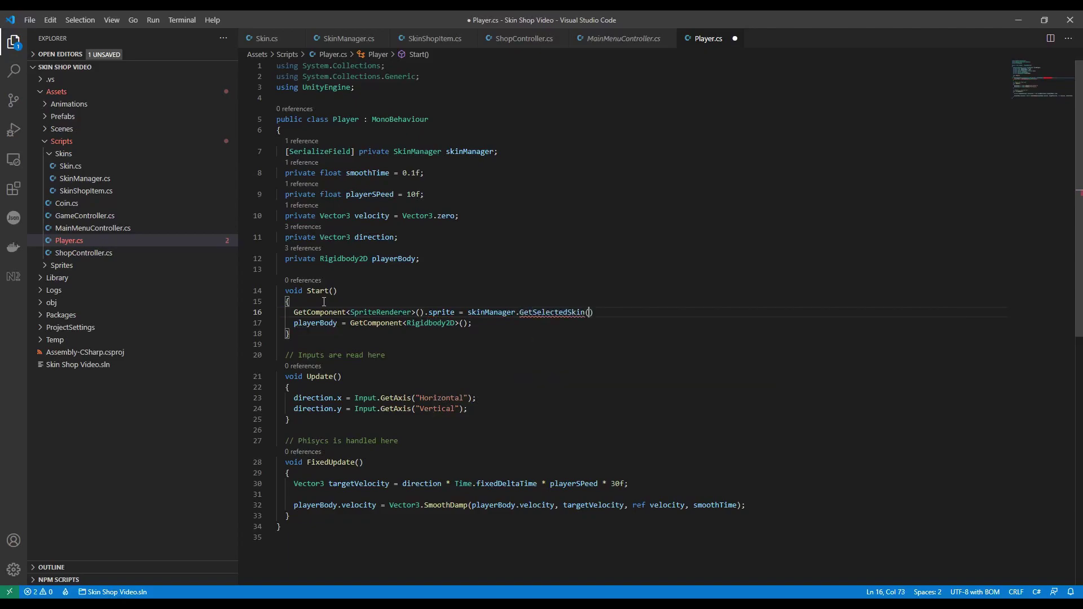
pyautogui.press('Tab')
pyautogui.write(';')
pyautogui.hotkey('ctrl', 's')
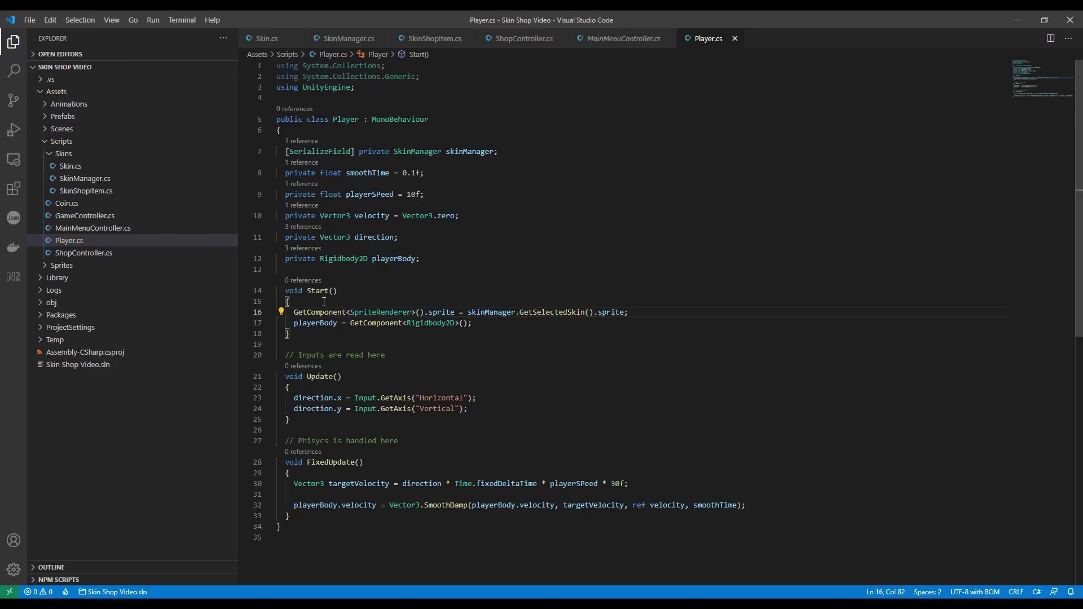
pyautogui.hotkey('alt', 'Tab')
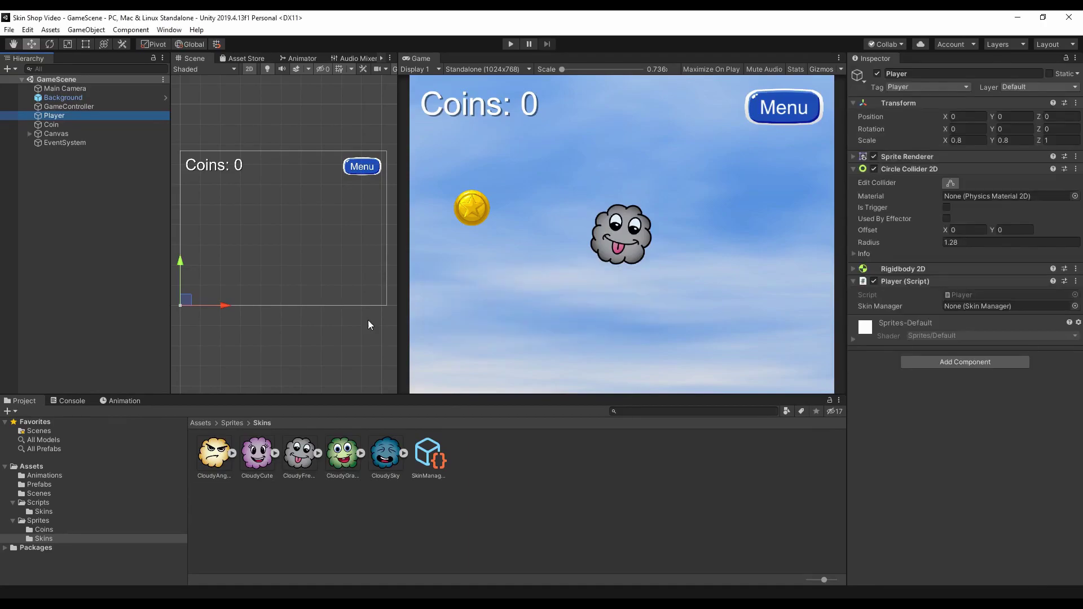
# Drag the SkinManager asset from Project into the Player (Script) Skin Manager slot
pyautogui.moveTo(434, 458); pyautogui.dragTo(979, 307)
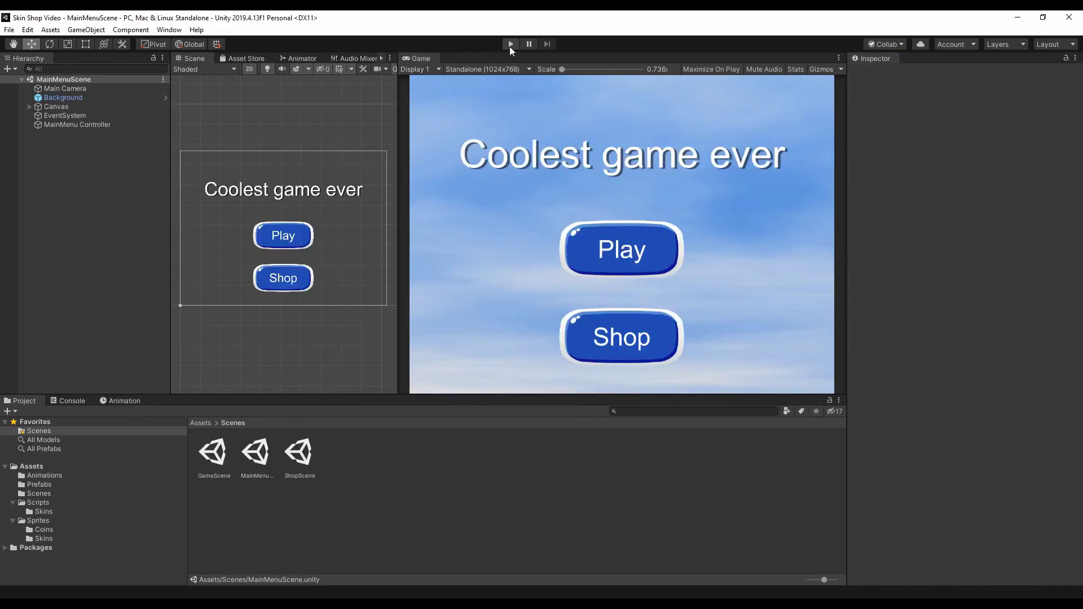
# Play from the main menu, collect coins up to 65 with the arrow keys, then open the Shop
pyautogui.click(511, 44)
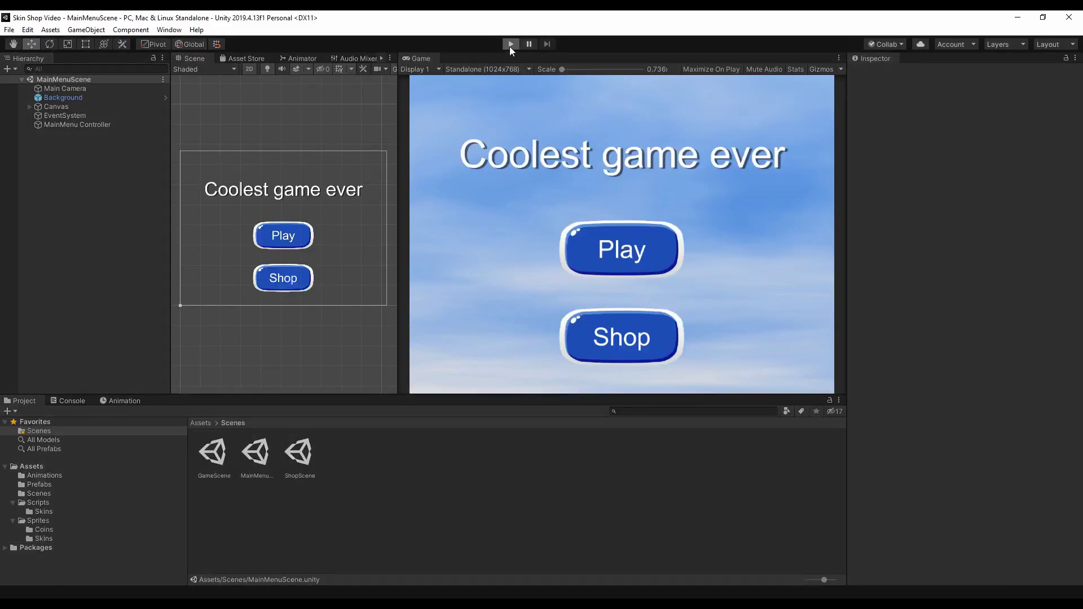
pyautogui.click(605, 257)
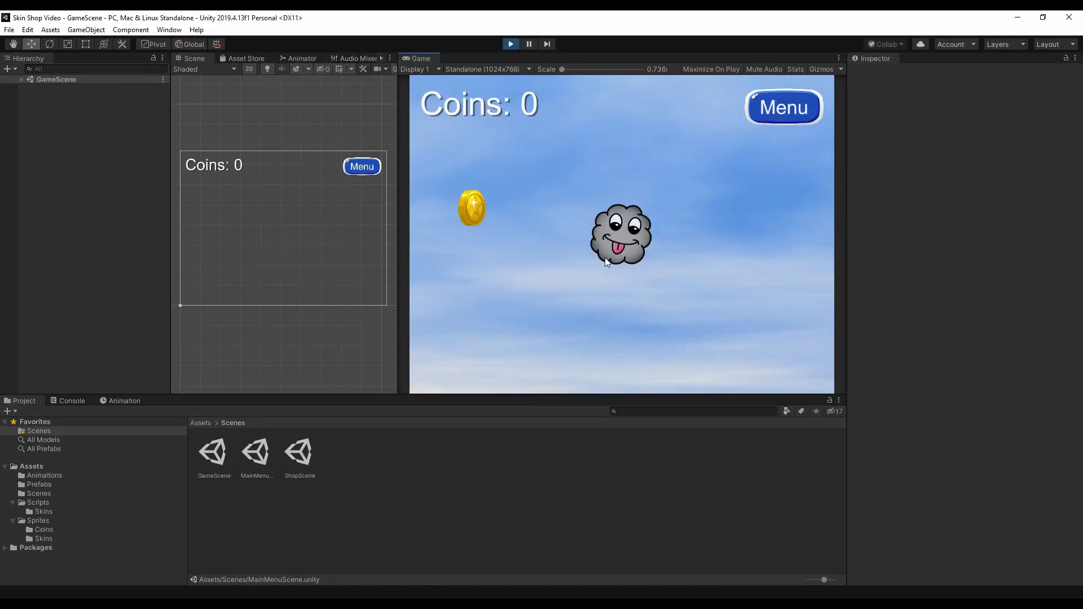
pyautogui.press('Left')
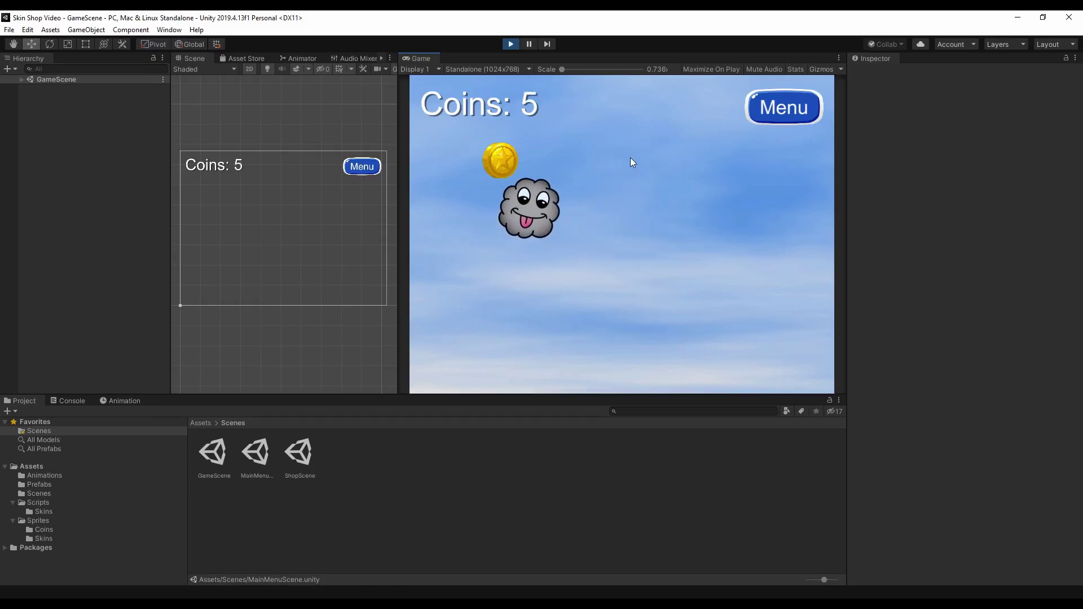
pyautogui.press('Right')
pyautogui.press('Left')
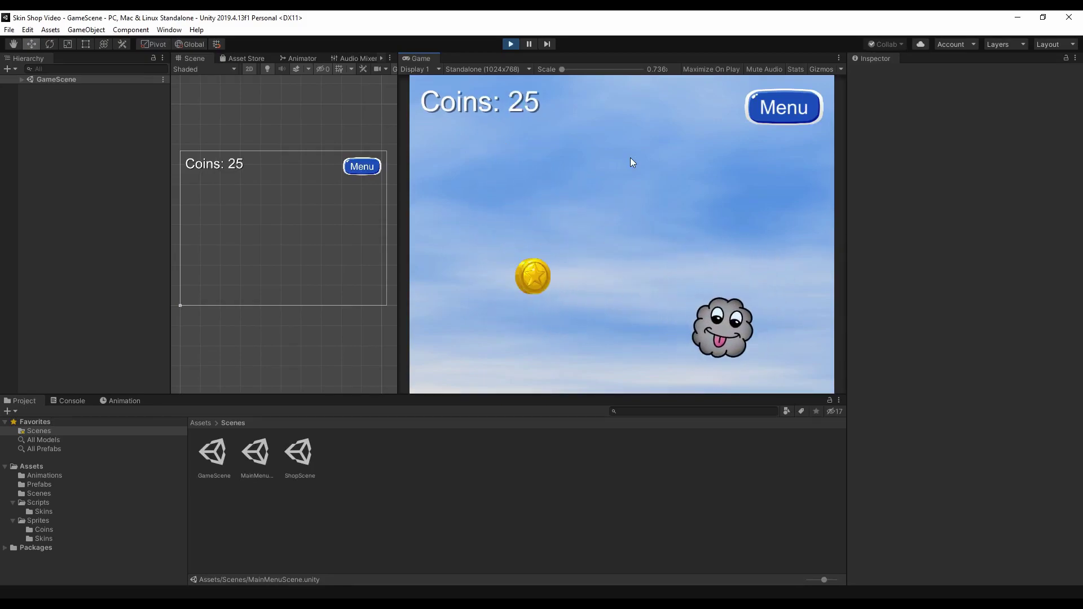
pyautogui.press('Right')
pyautogui.press('Up')
pyautogui.press('Left')
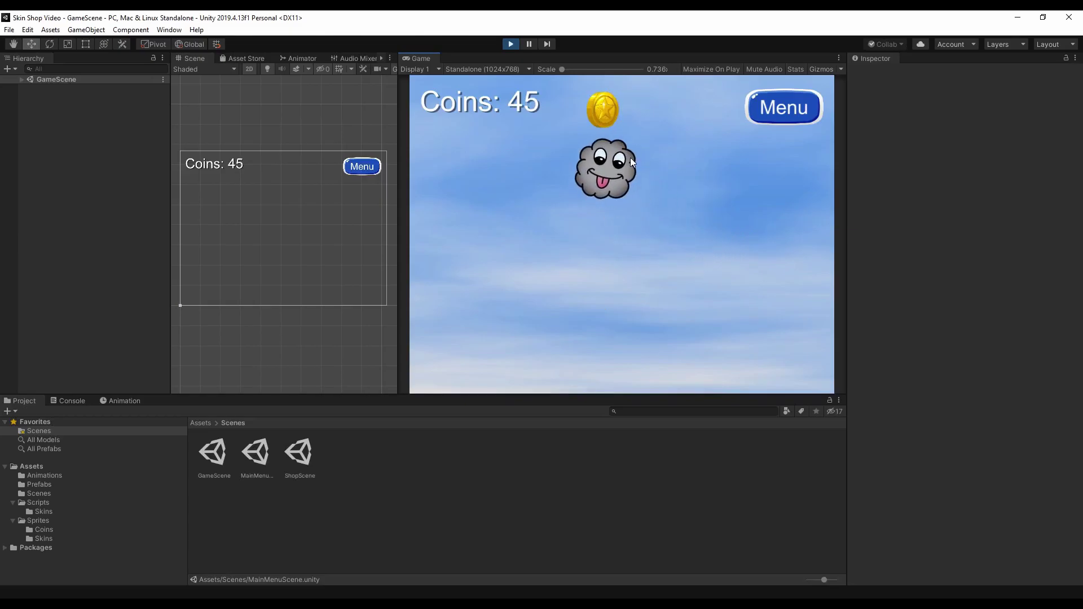
pyautogui.press('Down')
pyautogui.press('Right')
pyautogui.click(760, 100)
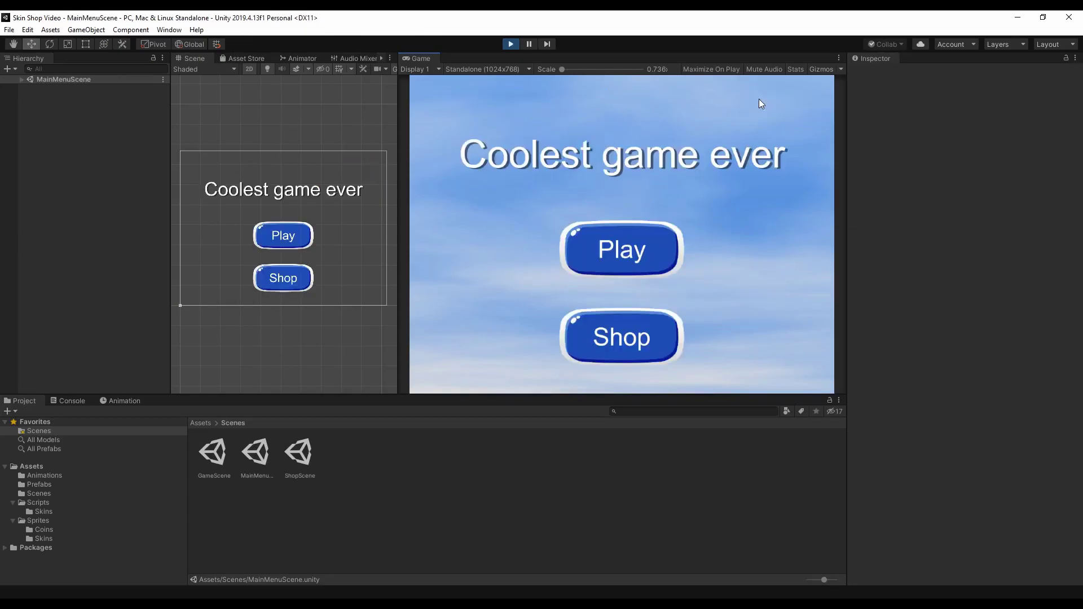
pyautogui.click(662, 334)
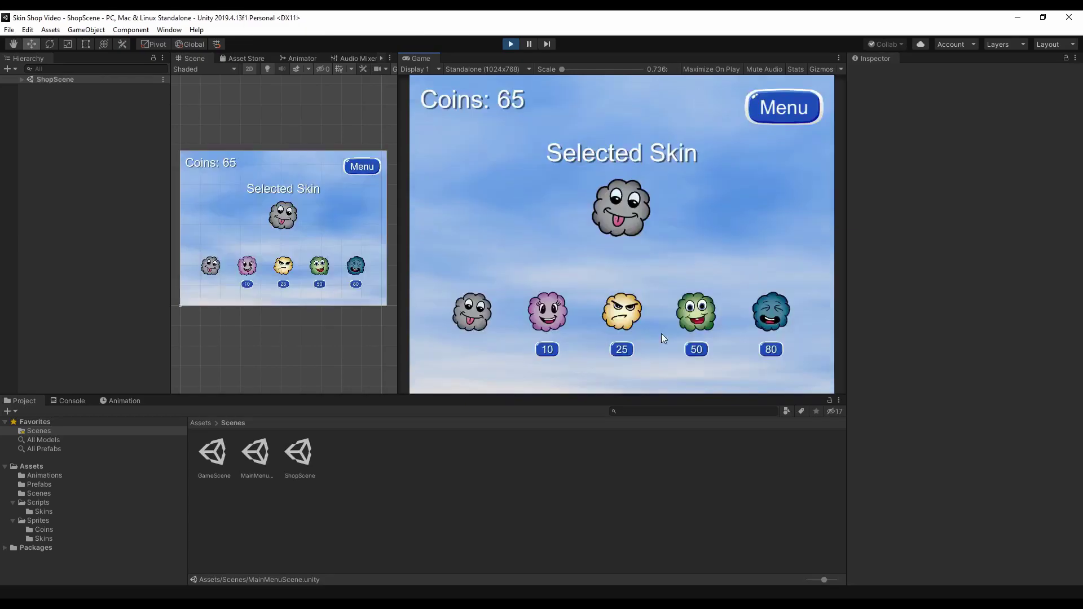
# Buy the yellow skin for 25 coins and the pink skin for 10 coins
pyautogui.click(619, 350)
pyautogui.click(477, 313)
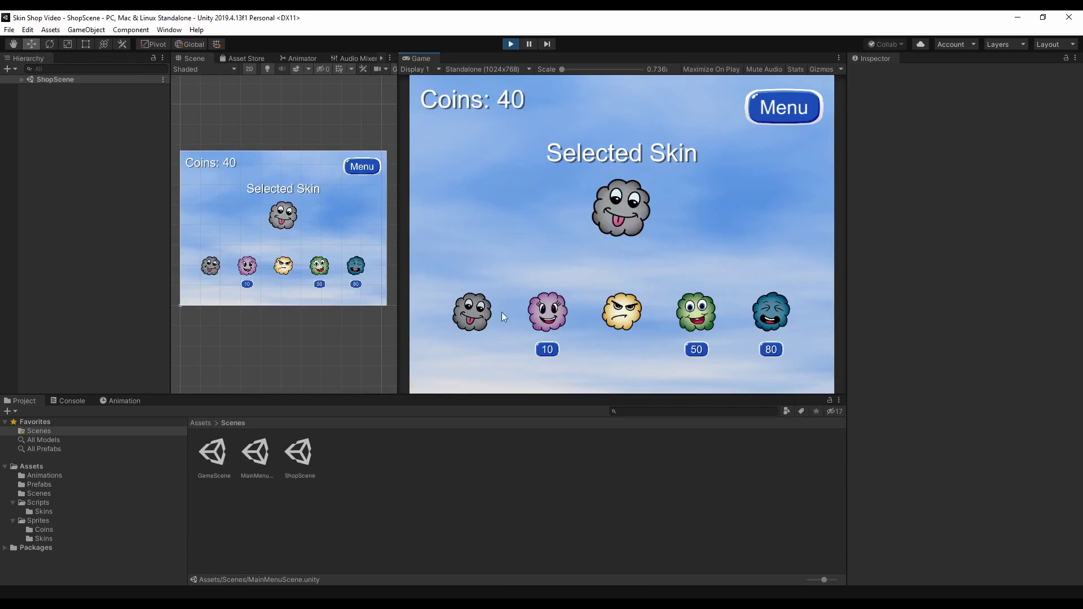
pyautogui.click(603, 320)
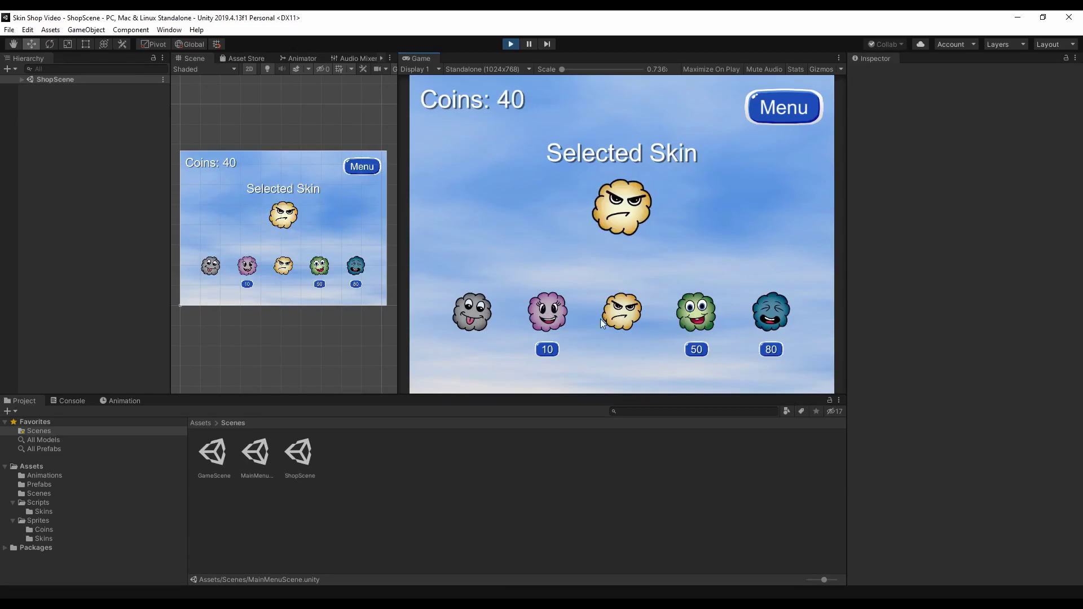
pyautogui.click(545, 350)
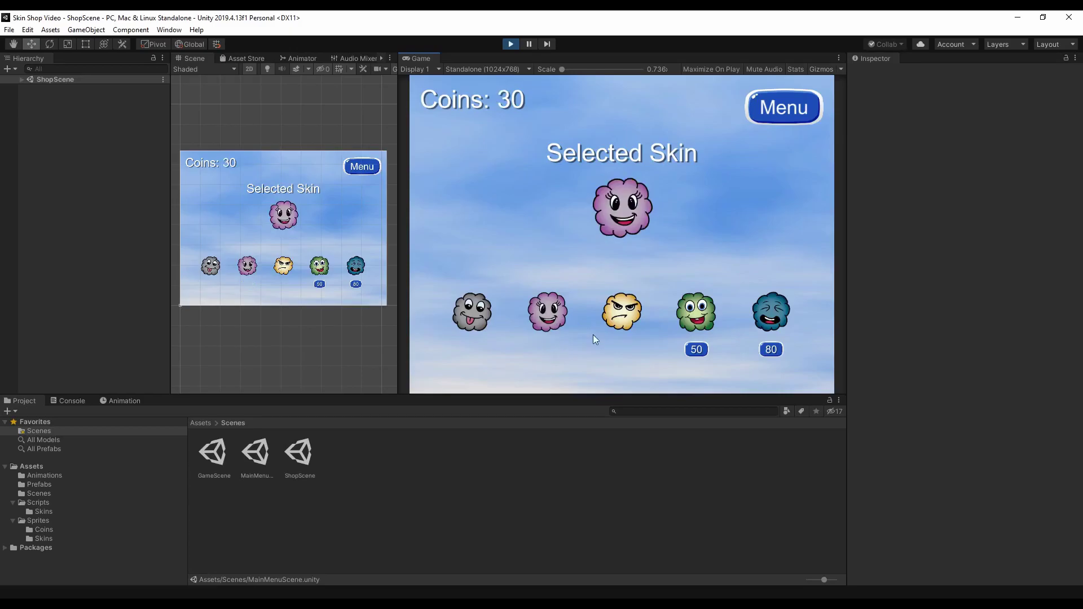
# Play a round as the pink cloud, then reselect the yellow angry skin and start a game
pyautogui.click(778, 109)
pyautogui.click(631, 249)
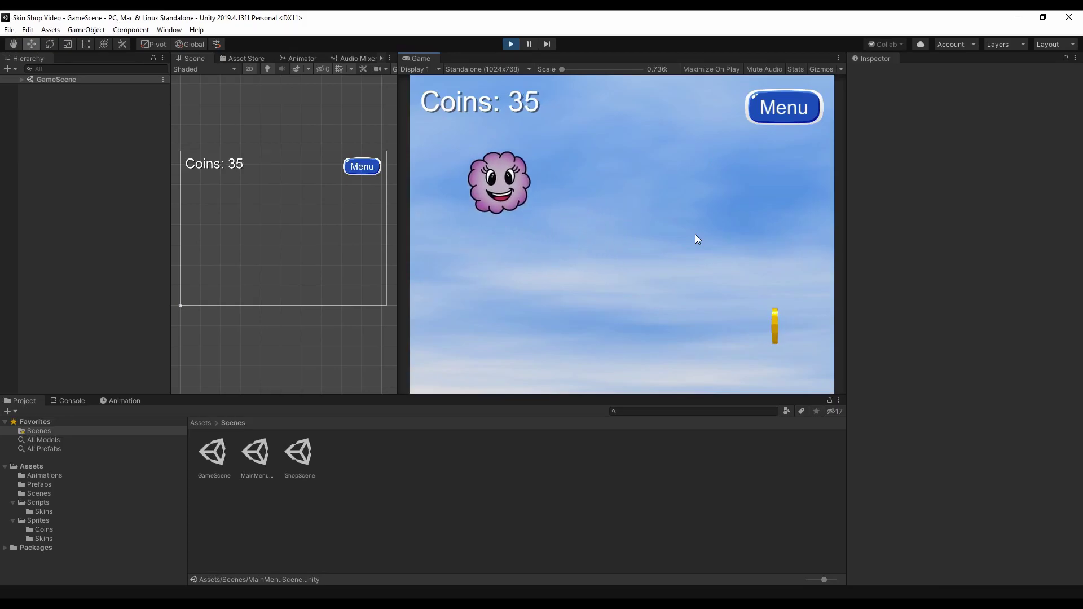
pyautogui.click(766, 120)
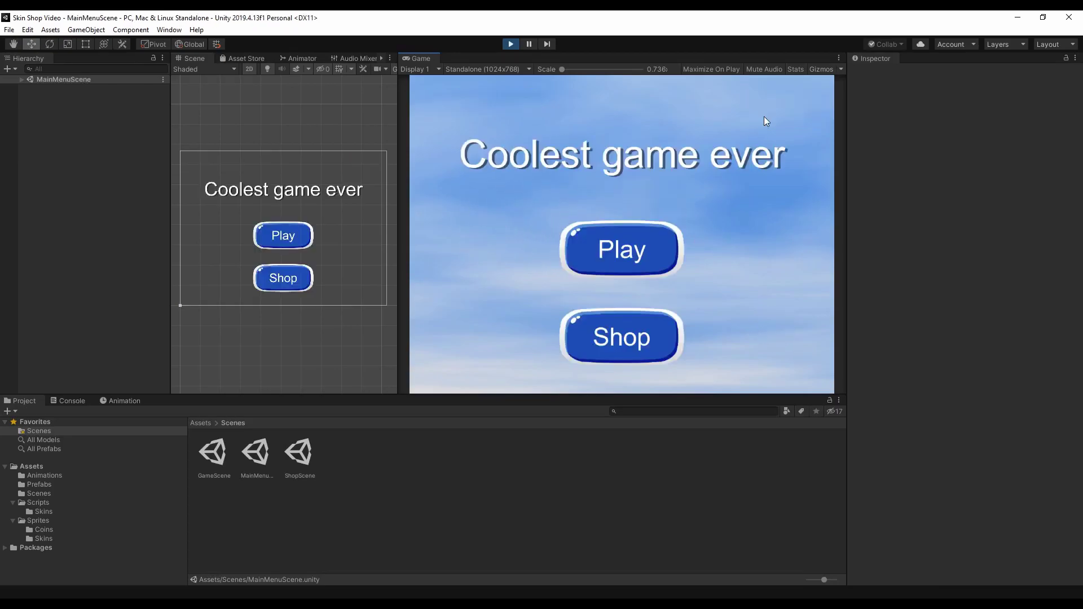
pyautogui.click(628, 346)
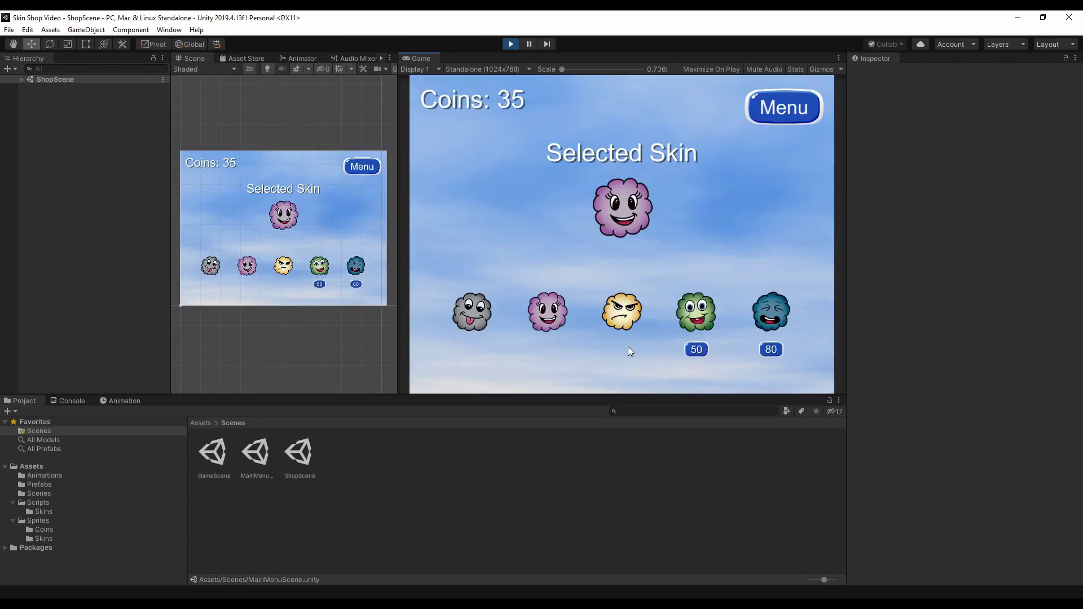
pyautogui.click(625, 320)
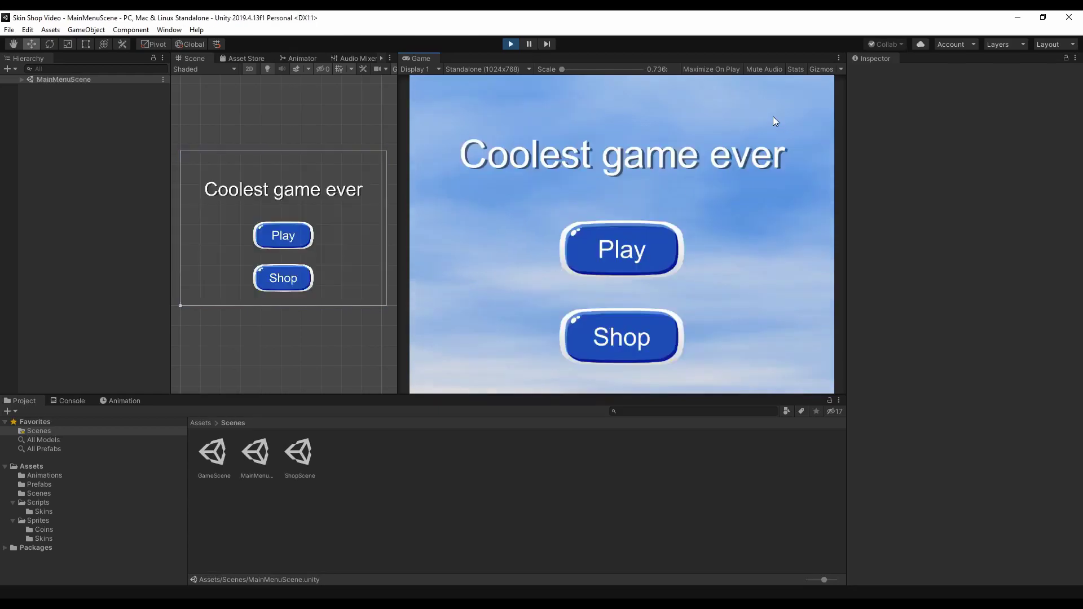
pyautogui.click(653, 246)
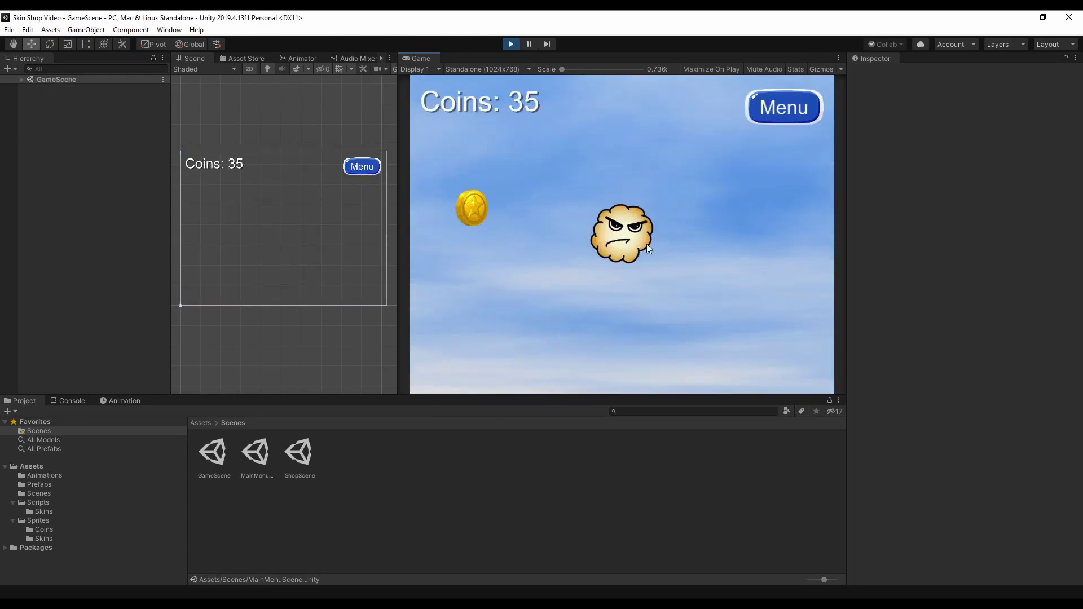
# Collect coins up to 55 and buy the green skin for 50 in the shop
pyautogui.press('Left')
pyautogui.press('Up')
pyautogui.press('Right')
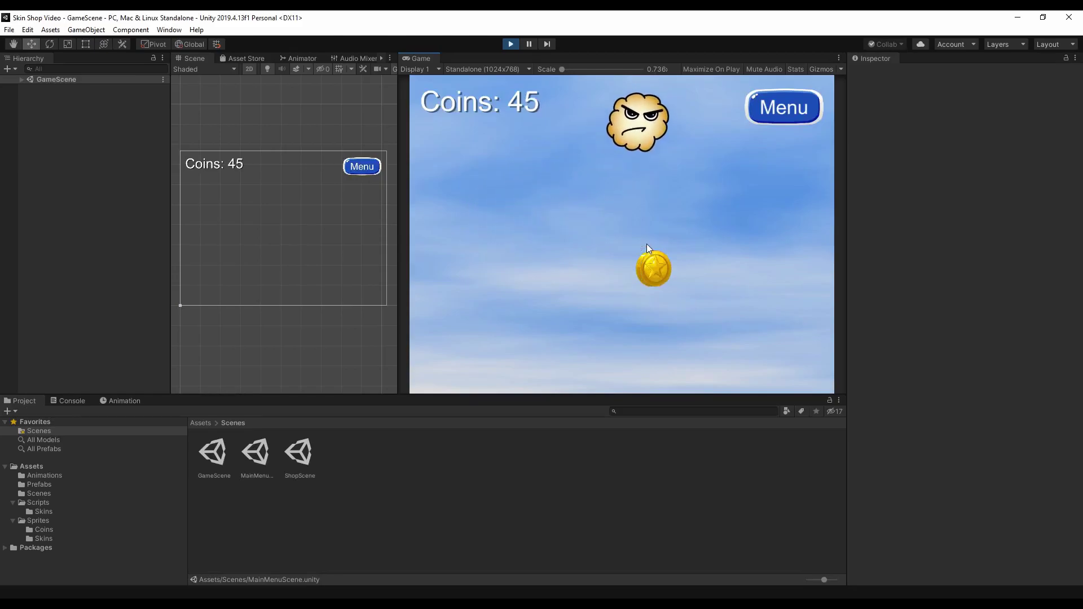
pyautogui.press('Down')
pyautogui.press('Left')
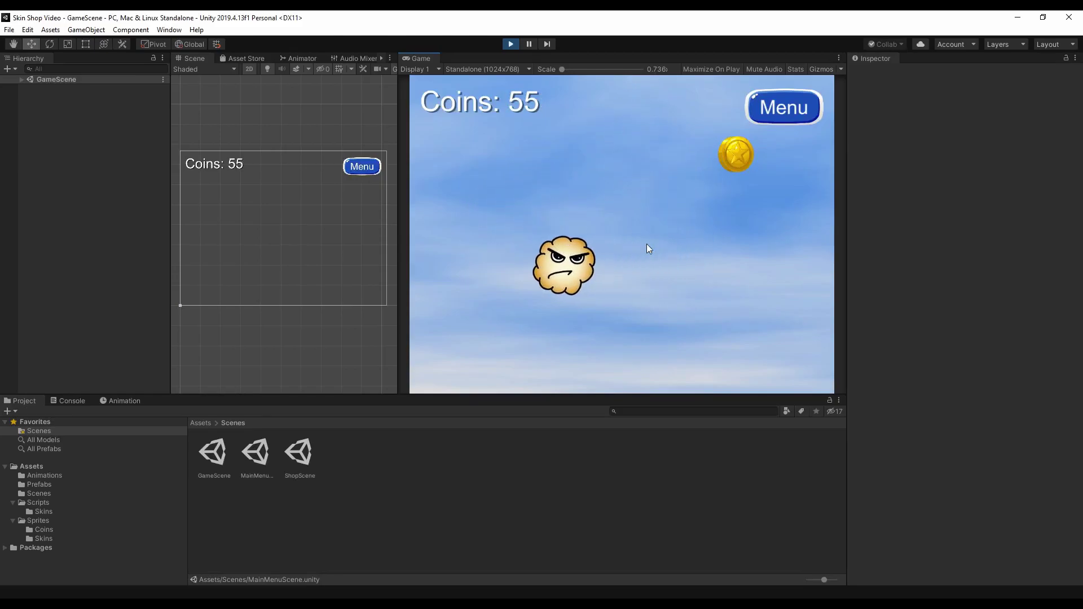
pyautogui.click(757, 104)
pyautogui.click(624, 345)
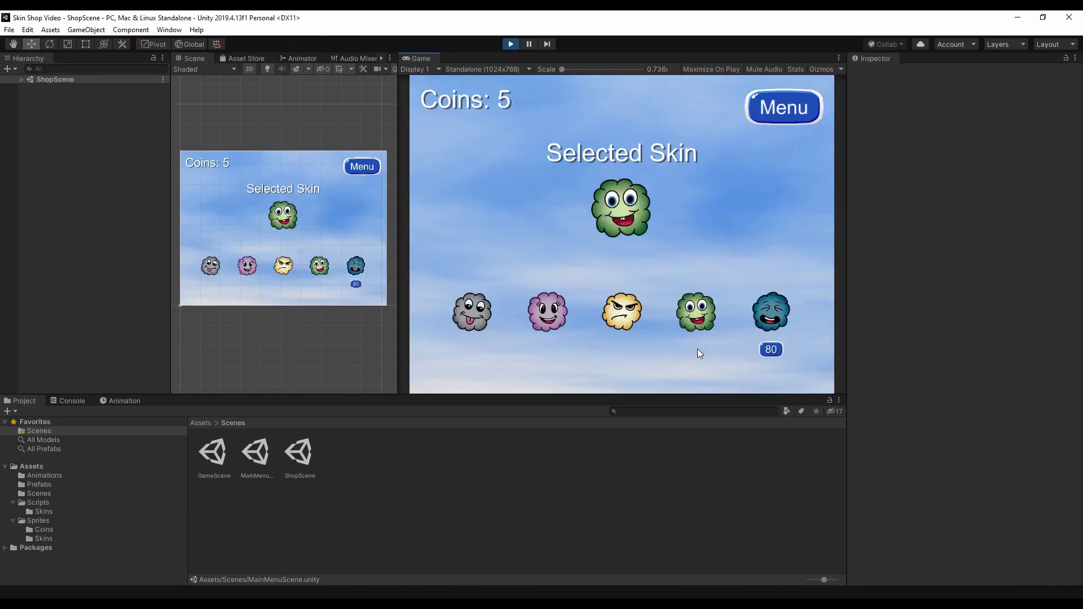
pyautogui.click(791, 107)
# Start a game and steer the green cloud around collecting coins
pyautogui.click(641, 245)
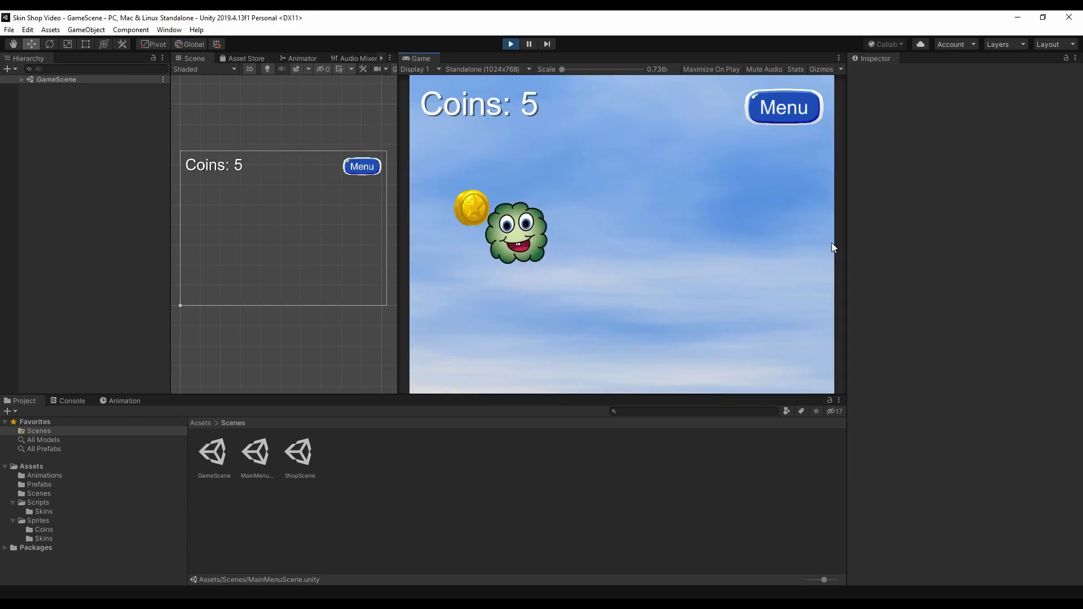
pyautogui.press('Up')
pyautogui.press('Right')
pyautogui.press('Down')
pyautogui.press('Left')
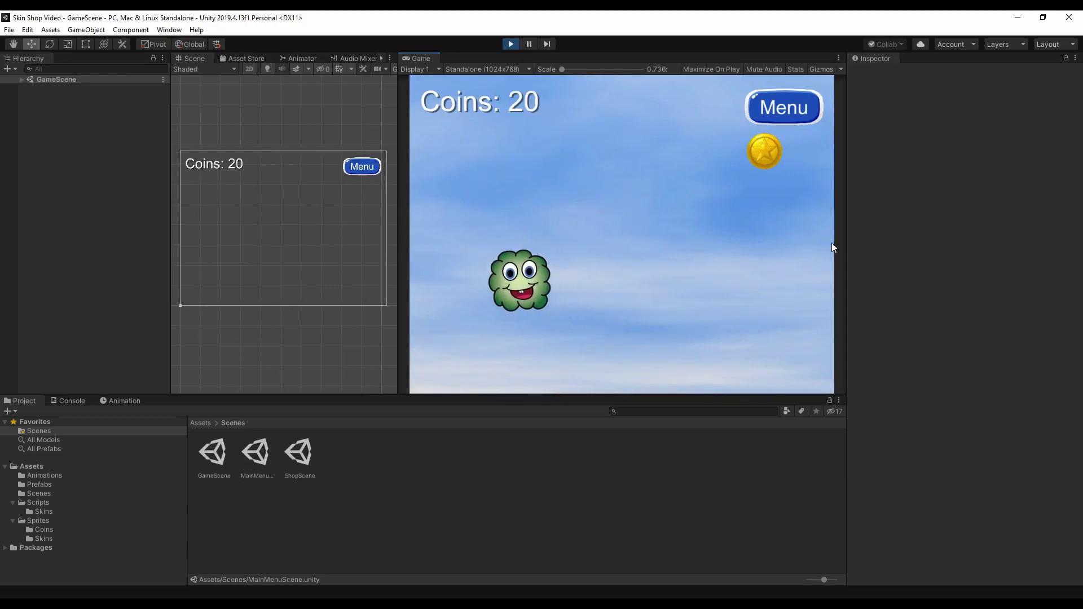
pyautogui.press('Up')
pyautogui.press('Right')
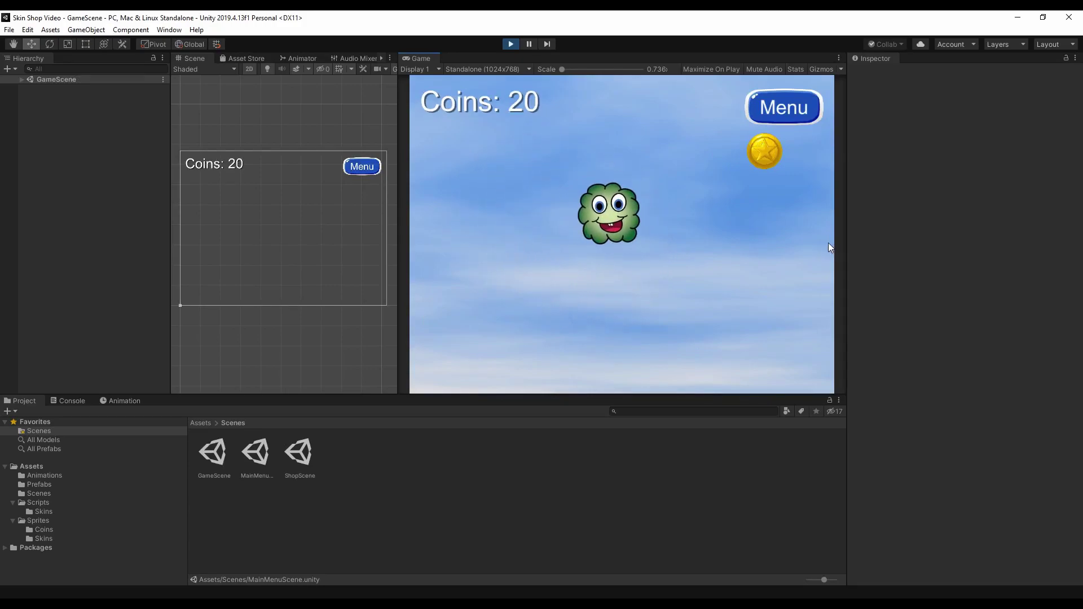